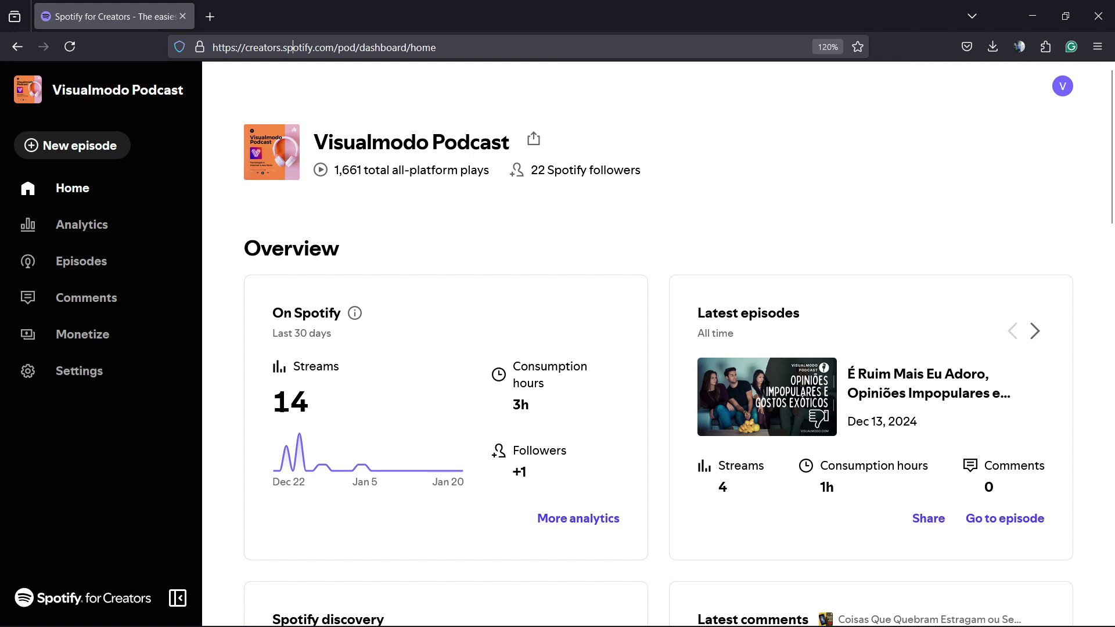
Open a new browser tab and place it before the Spotify for Creators tab
{"action": "double_click", "coordinate": [292, 48]}
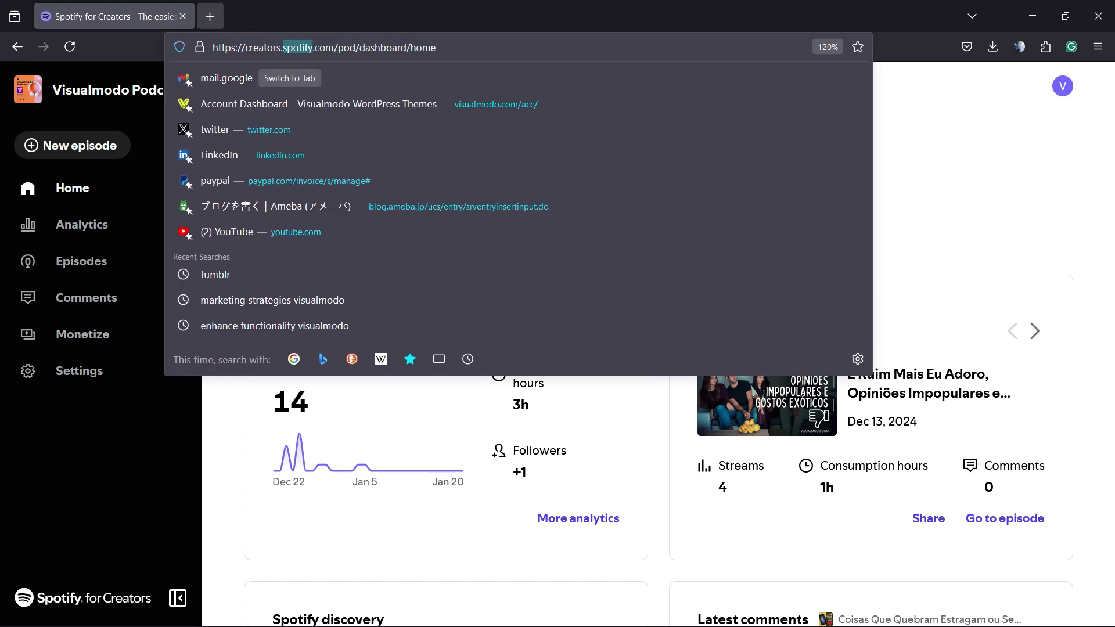
{"action": "left_click", "coordinate": [210, 16]}
{"action": "left_click", "coordinate": [210, 16]}
{"action": "left_click_drag", "start_coordinate": [284, 16], "coordinate": [157, 16]}
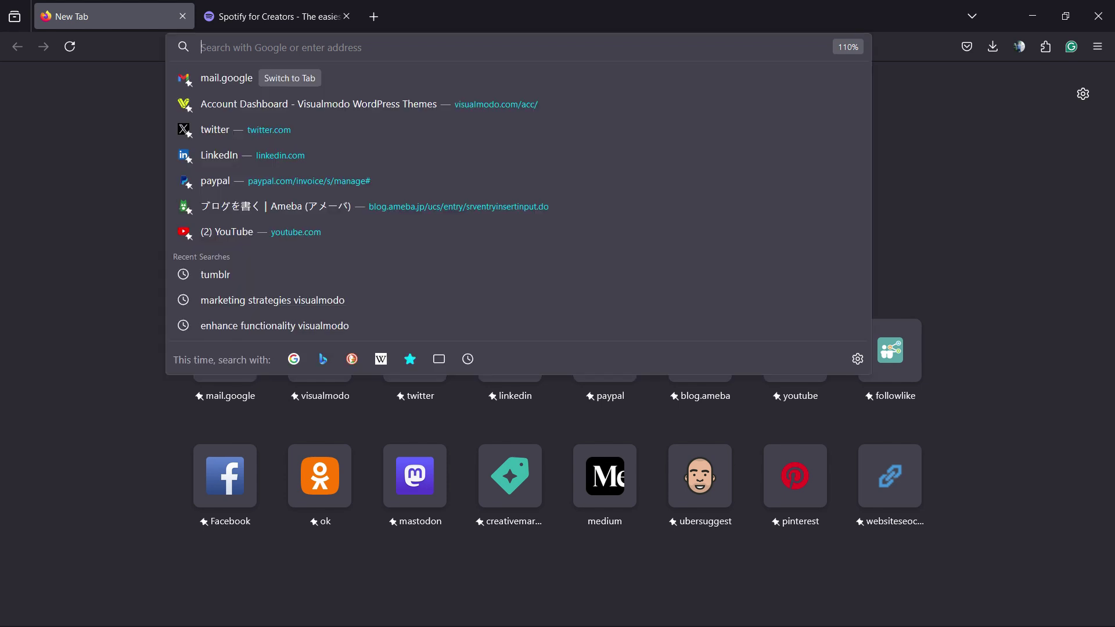
Search the web for "spotify creaator" and look through the results for the Spotify for Creators site
{"action": "type", "text": "spotify"}
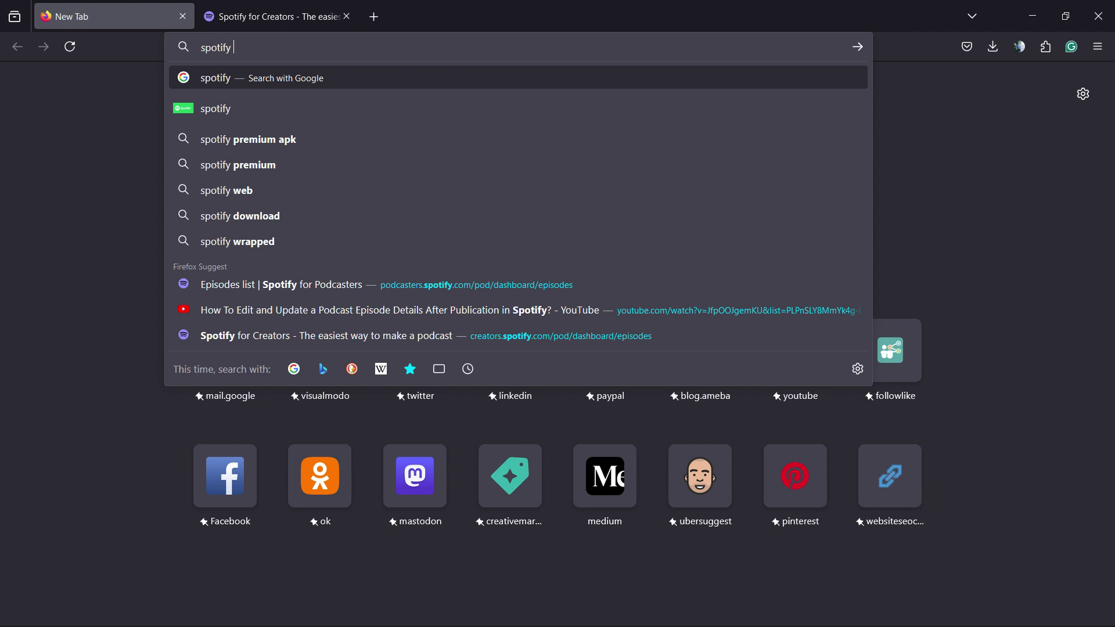
{"action": "type", "text": " c"}
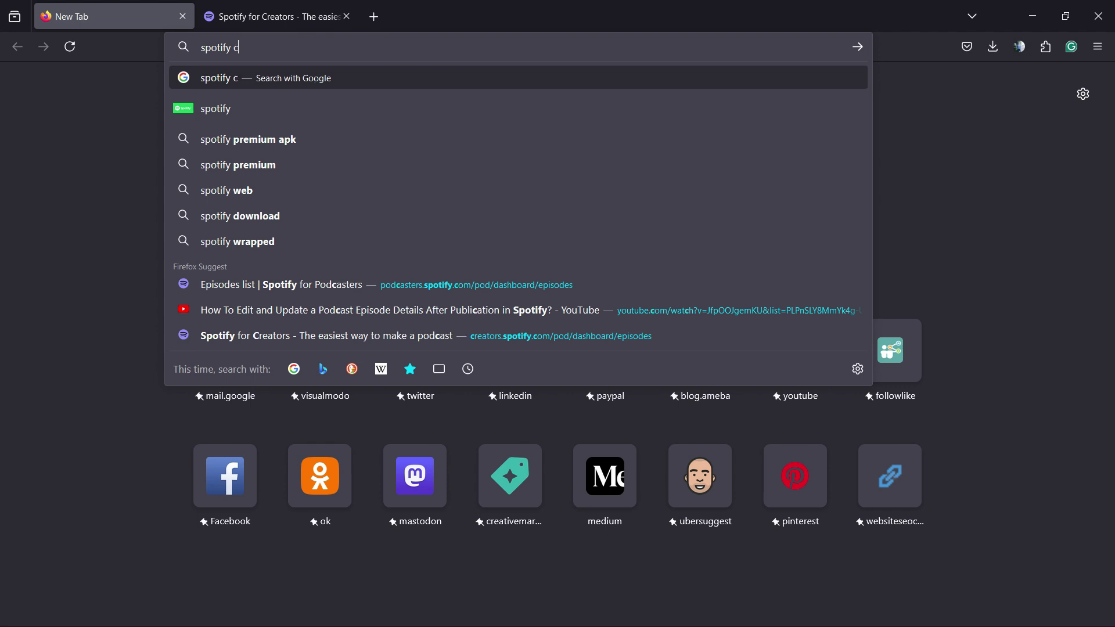
{"action": "type", "text": "reaator"}
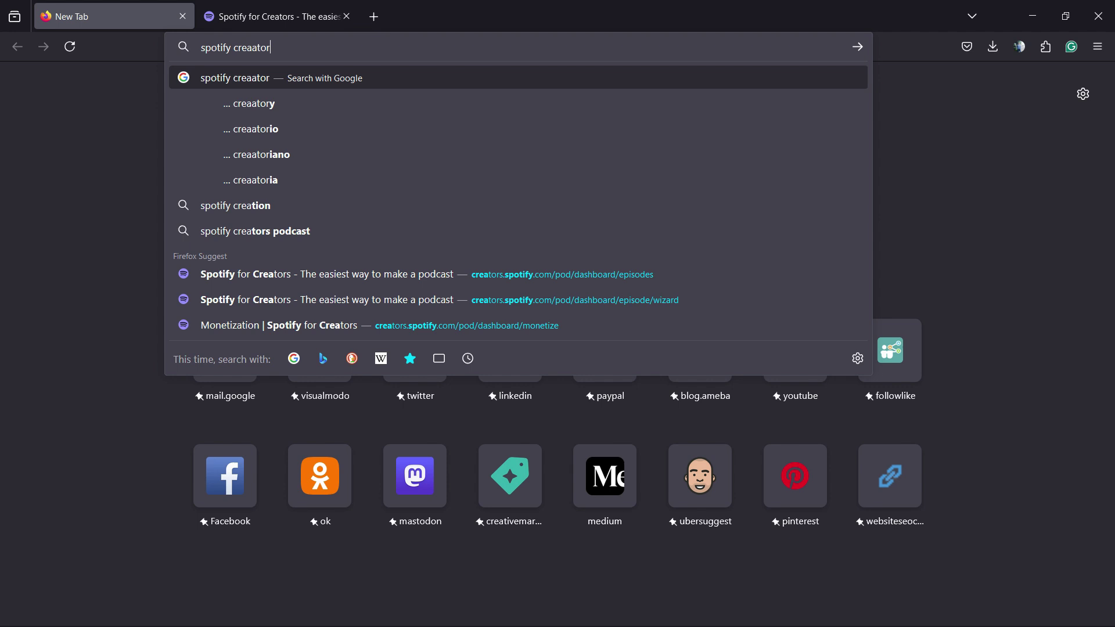
{"action": "key", "text": "Return"}
{"action": "scroll", "coordinate": [232, 416], "scroll_direction": "down", "scroll_amount": 5}
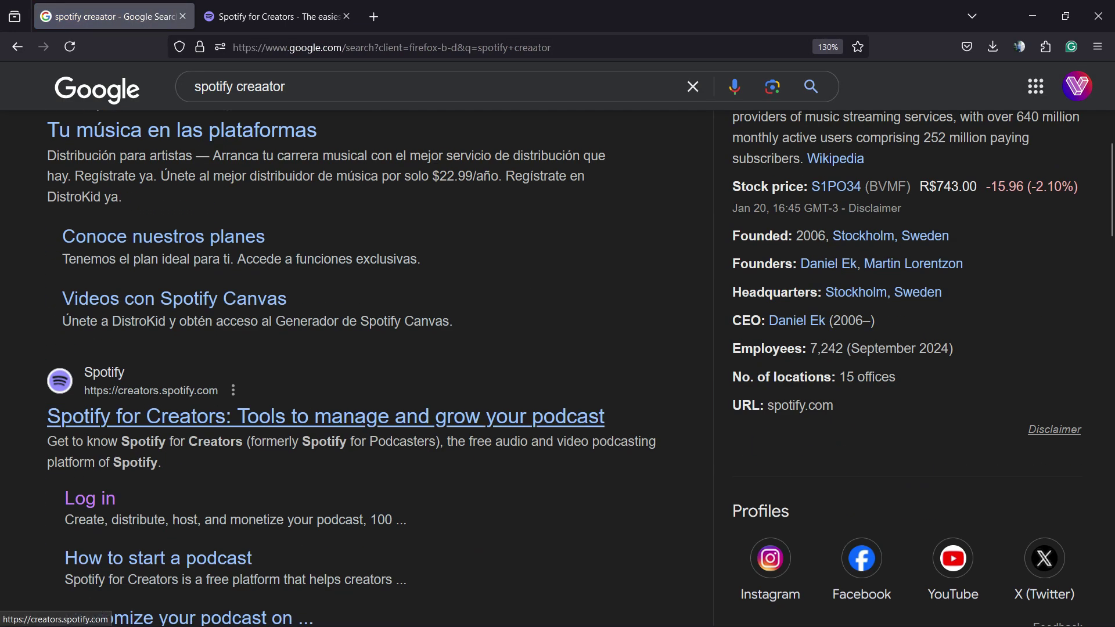
{"action": "scroll", "coordinate": [232, 417], "scroll_direction": "down", "scroll_amount": 3}
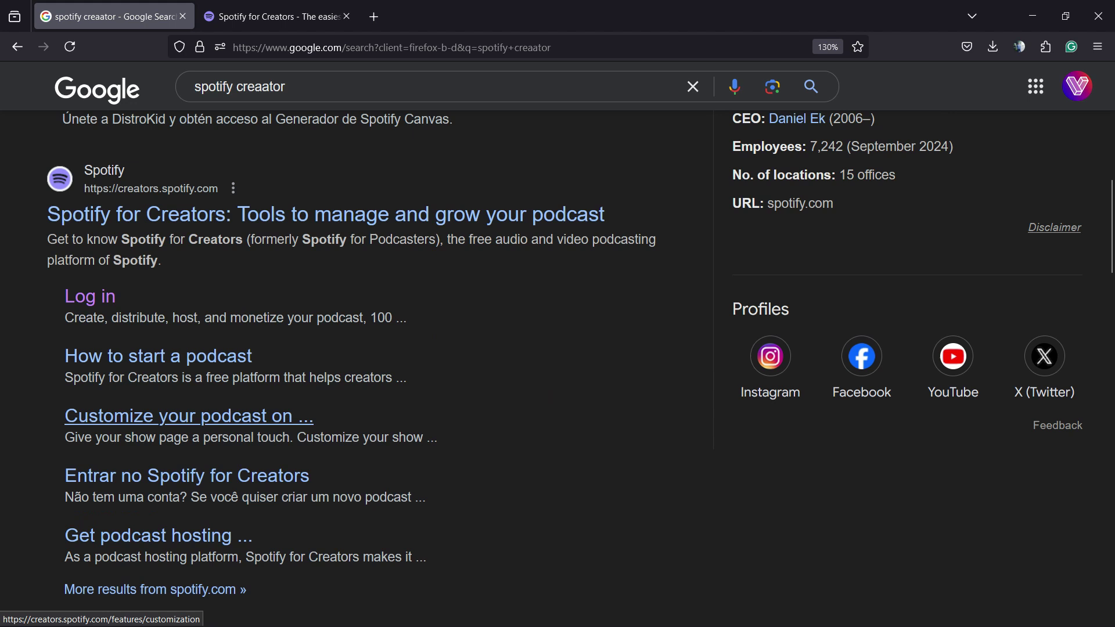
{"action": "scroll", "coordinate": [232, 416], "scroll_direction": "up", "scroll_amount": 3}
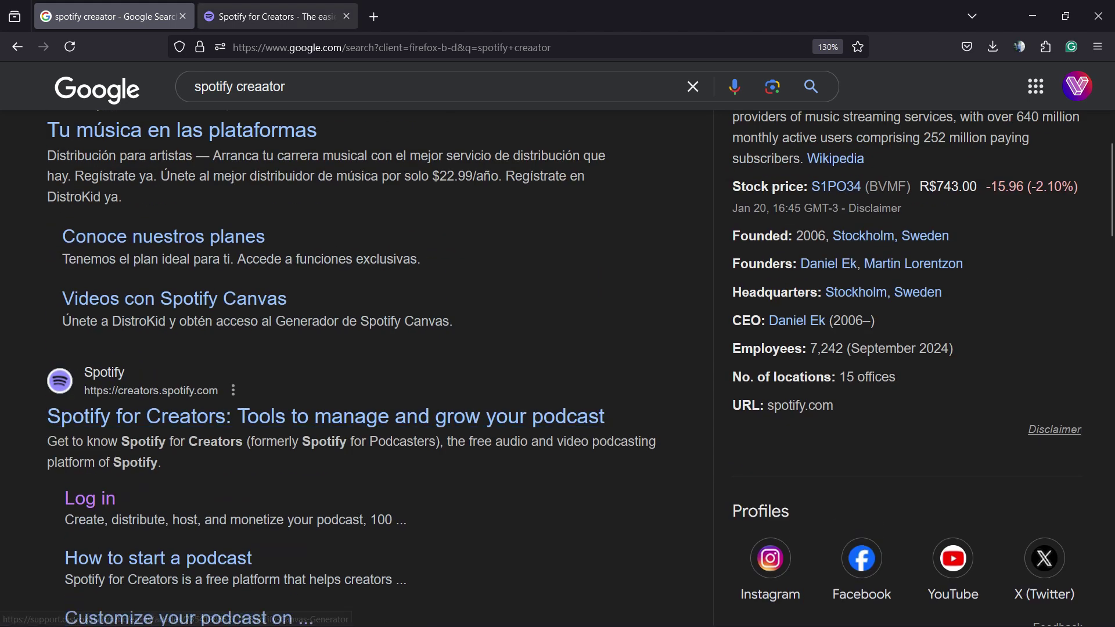
Switch back to the open Spotify for Creators page
{"action": "left_click", "coordinate": [256, 16]}
{"action": "left_click", "coordinate": [139, 16]}
{"action": "left_click", "coordinate": [246, 16]}
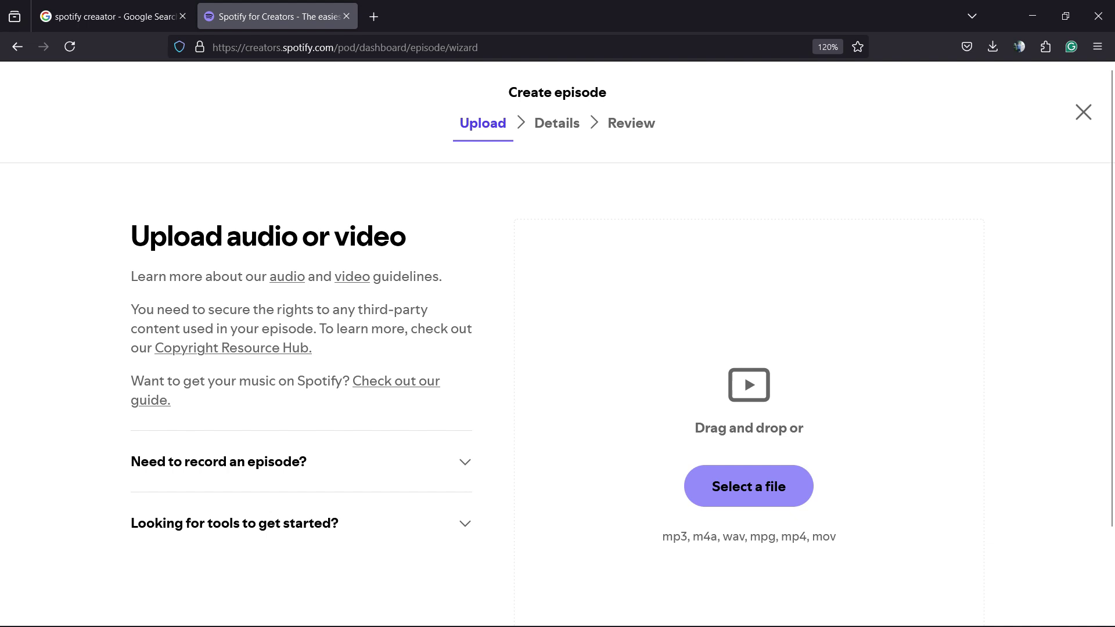
Upload the video "Nostalgia Estamos Ficando Velhos Visualmodo Podcast 99" from the Videos folder as the new episode's file
{"action": "left_click", "coordinate": [749, 486]}
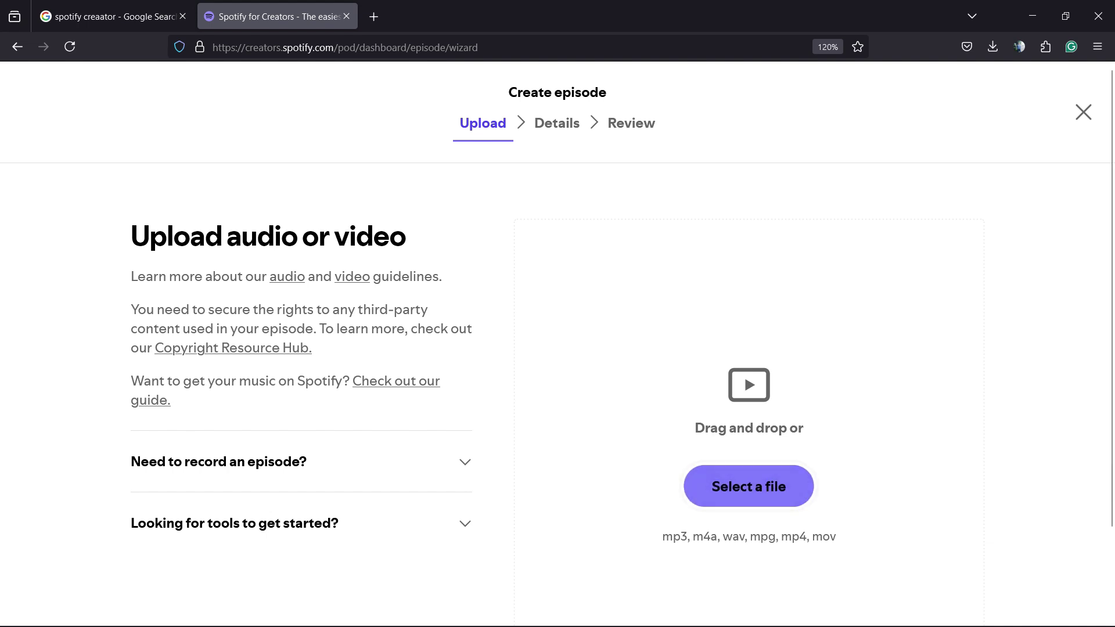
{"action": "left_click", "coordinate": [748, 486]}
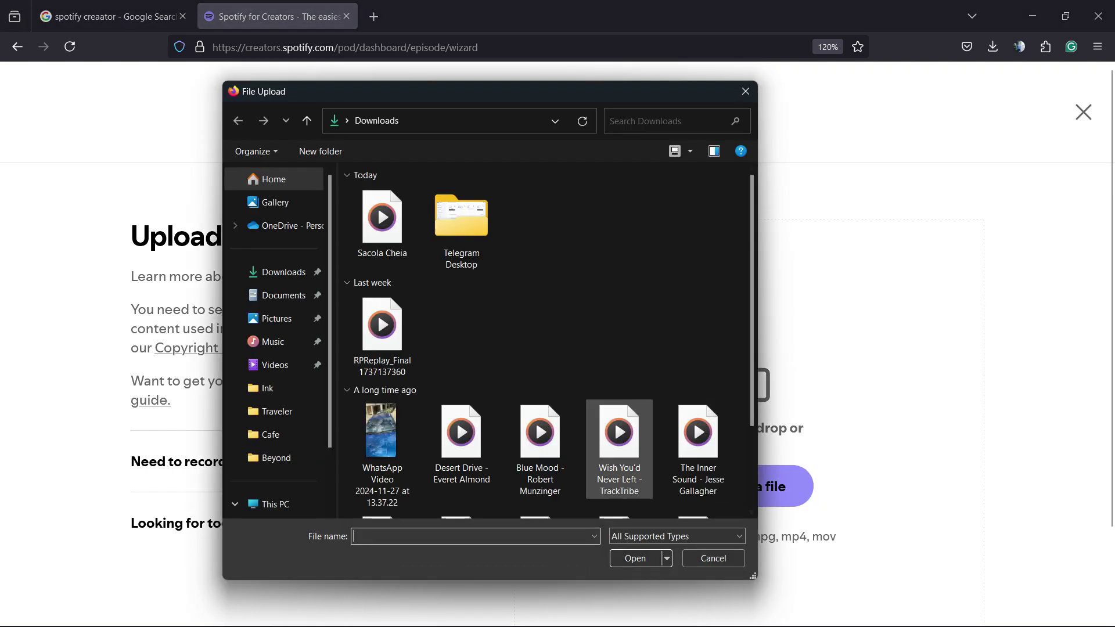
{"action": "left_click", "coordinate": [275, 365]}
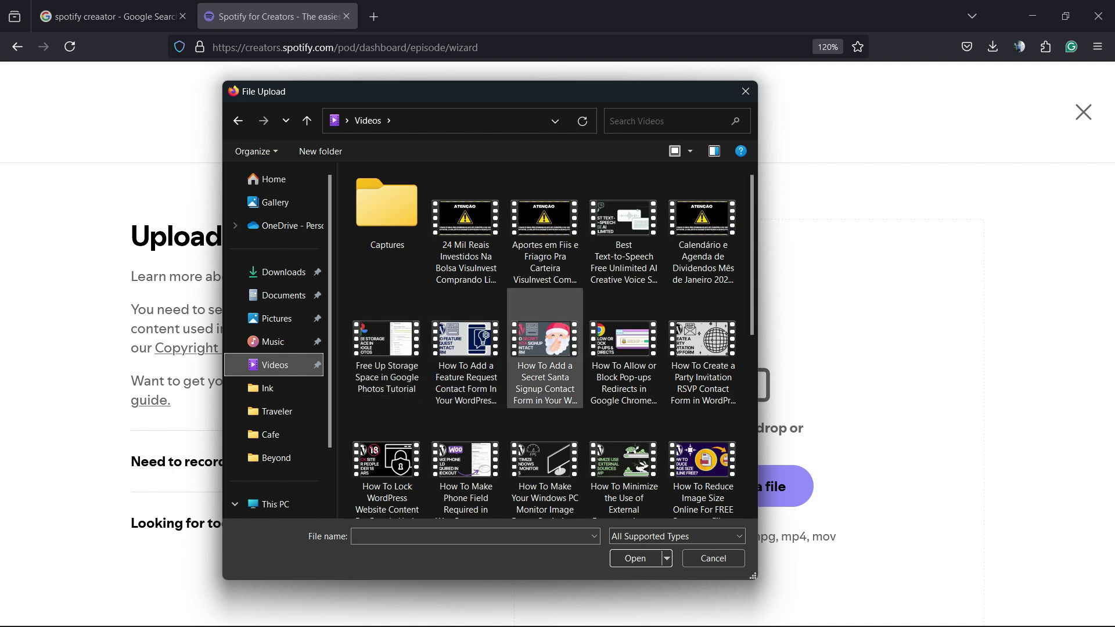
{"action": "scroll", "coordinate": [545, 343], "scroll_direction": "down", "scroll_amount": 4}
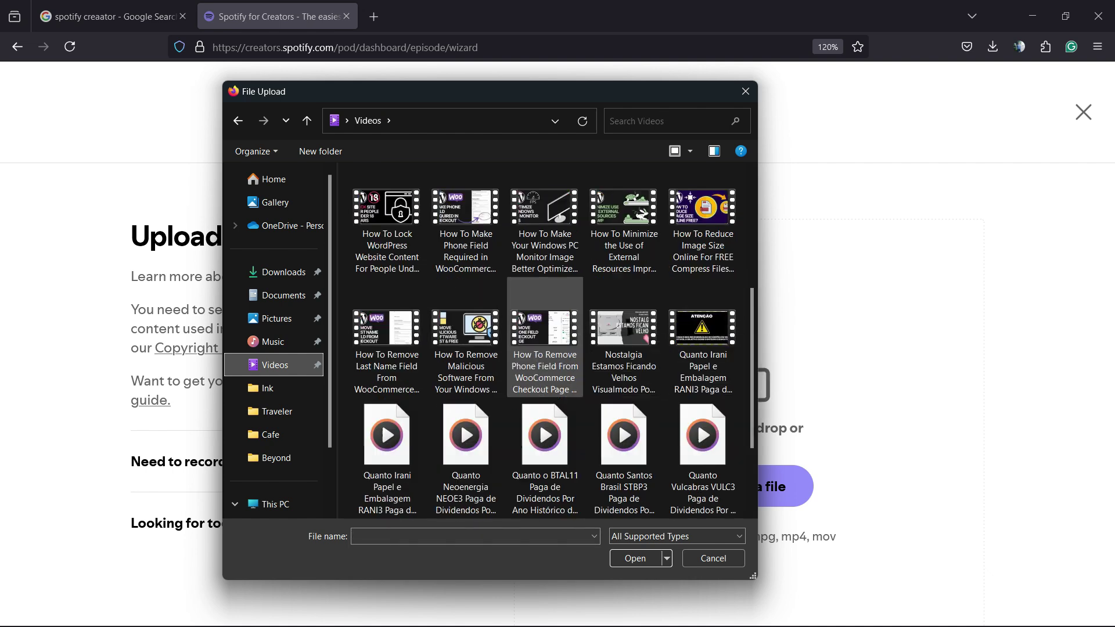
{"action": "left_click", "coordinate": [623, 366]}
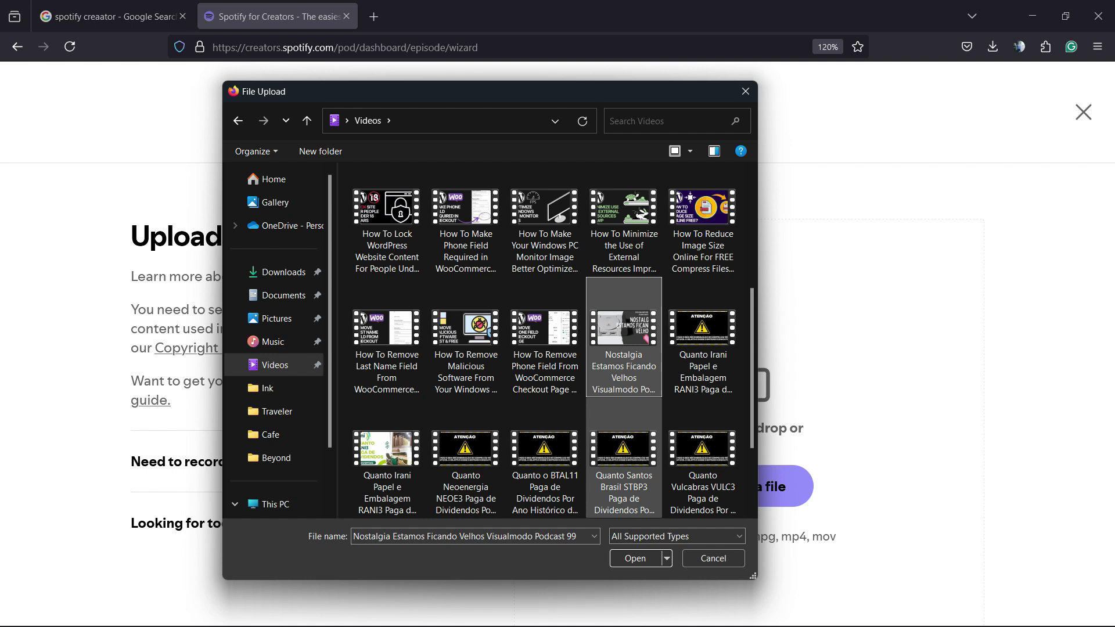
{"action": "left_click", "coordinate": [635, 559]}
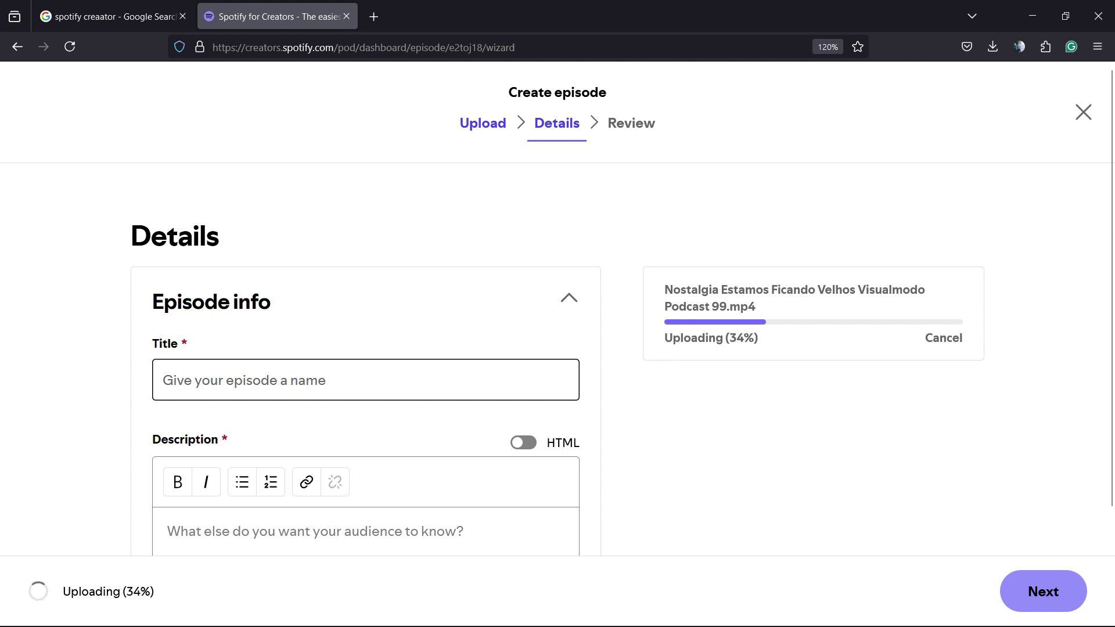
Copy "Nostalgia: Estamos Ficando Velhos? - Visualmodo Podcast #99" with its microphone emoji from the Telegram message into the episode title
{"action": "key", "text": "super"}
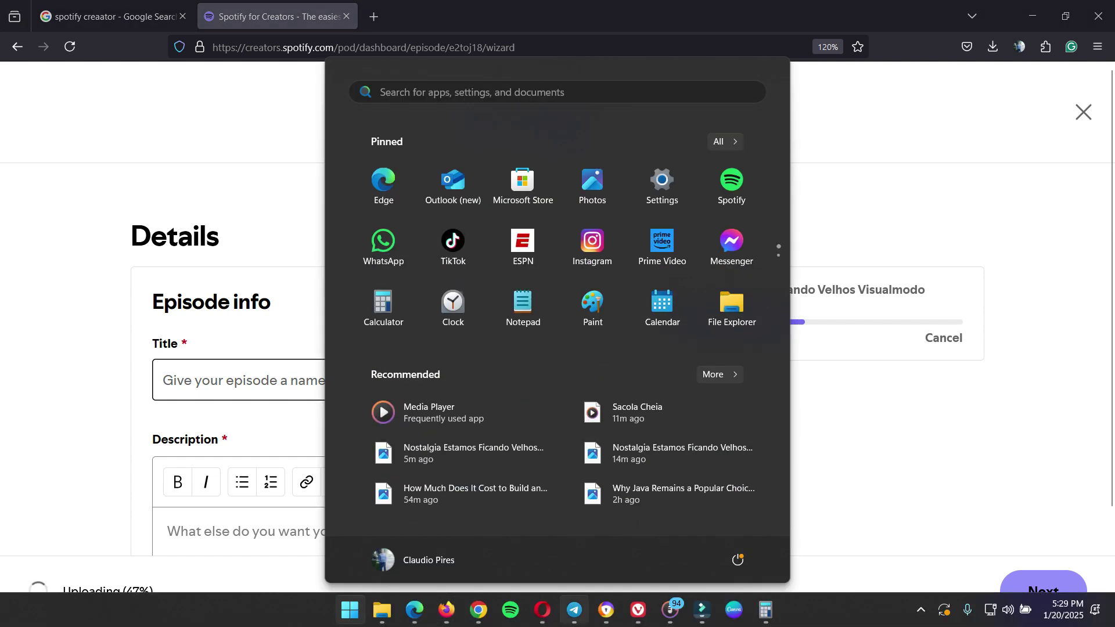
{"action": "left_click", "coordinate": [575, 610]}
{"action": "triple_click", "coordinate": [620, 253]}
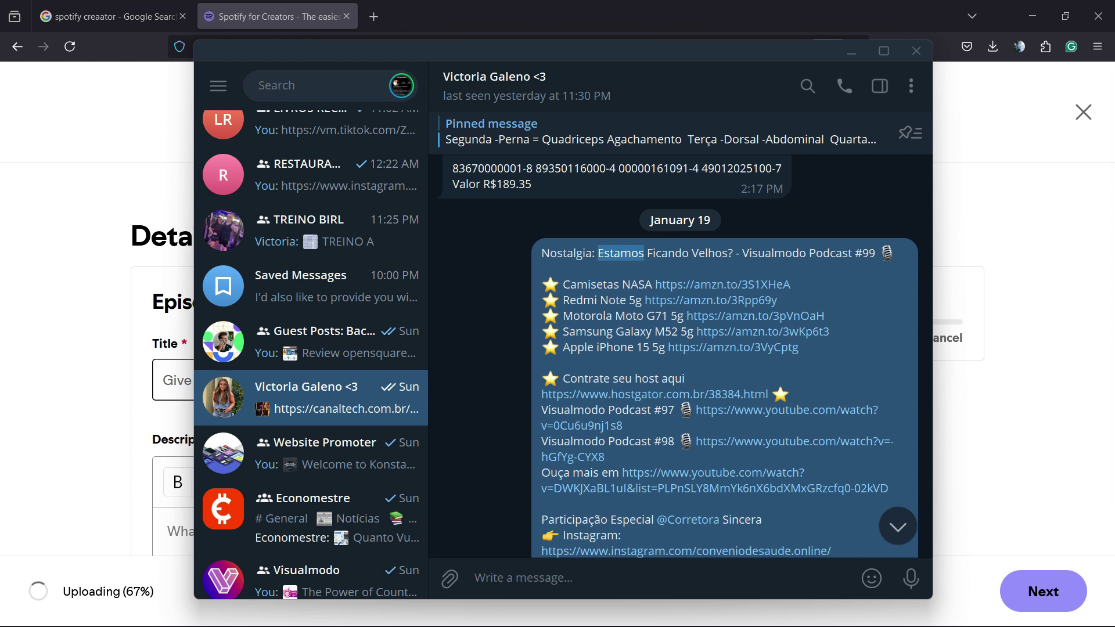
{"action": "key", "text": "ctrl+c"}
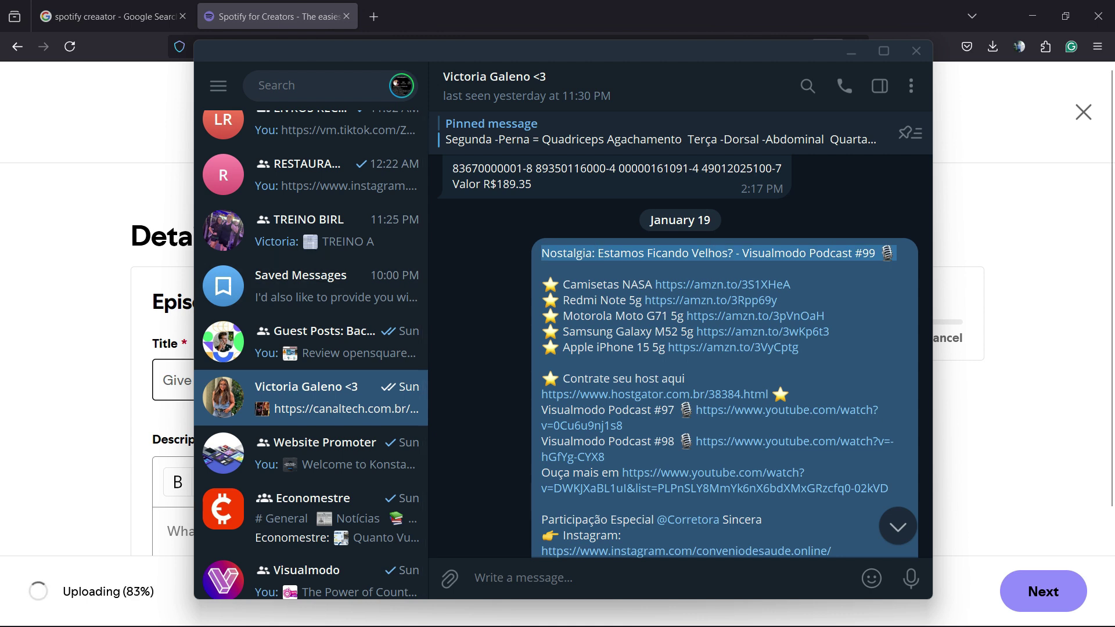
{"action": "key", "text": "alt+Tab"}
{"action": "left_click", "coordinate": [366, 380]}
{"action": "key", "text": "ctrl+v"}
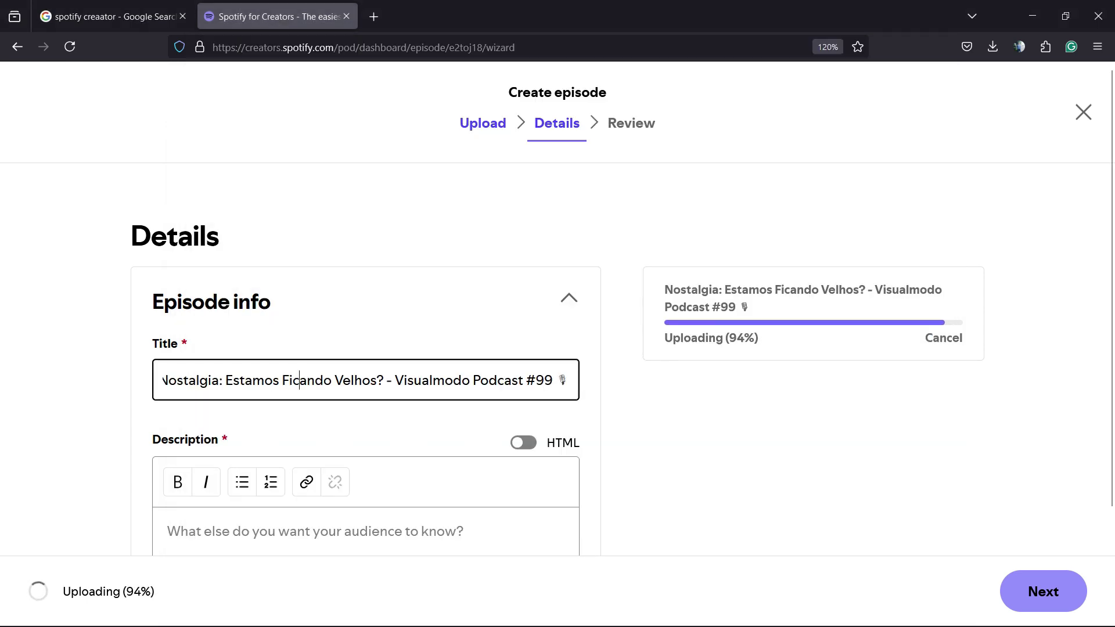
{"action": "left_click_drag", "start_coordinate": [302, 380], "coordinate": [159, 381]}
{"action": "left_click", "coordinate": [325, 419]}
Switch to YouTube Studio in Chrome and copy the podcast draft's description from its beginning through "ou apenas nostálgicos?"
{"action": "scroll", "coordinate": [325, 419], "scroll_direction": "down", "scroll_amount": 4}
{"action": "left_click", "coordinate": [315, 311]}
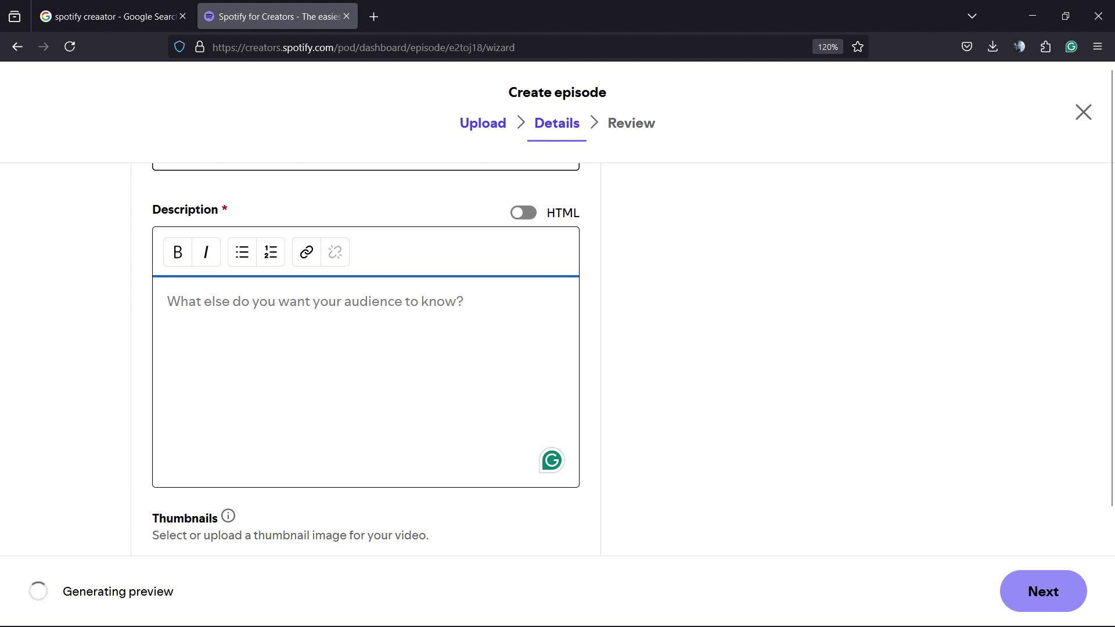
{"action": "key", "text": "super"}
{"action": "left_click", "coordinate": [479, 609]}
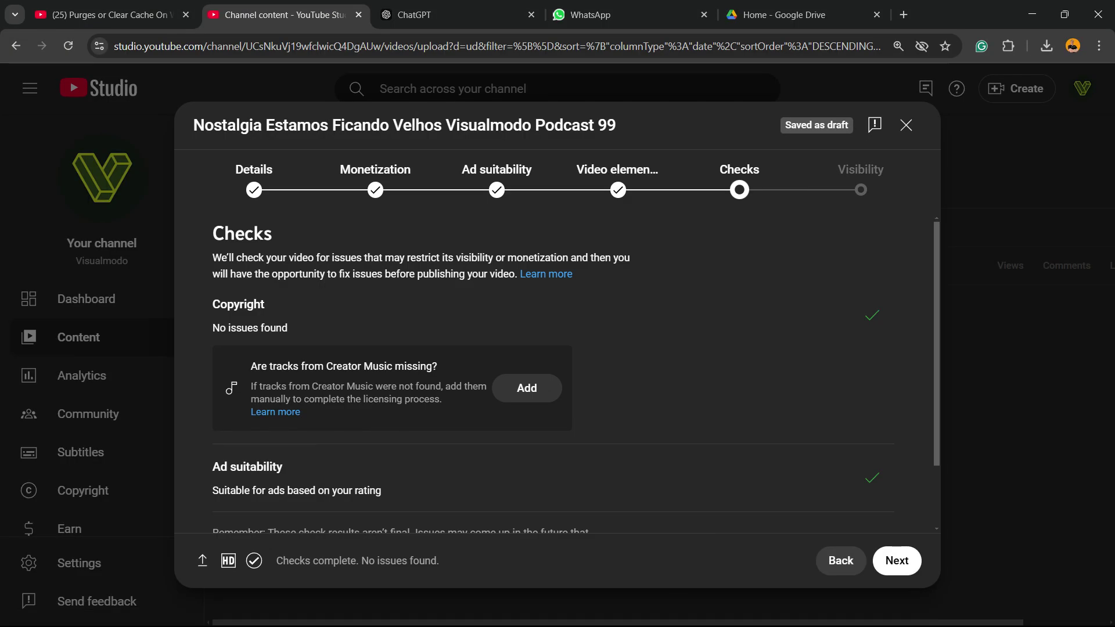
{"action": "left_click", "coordinate": [254, 181]}
{"action": "scroll", "coordinate": [407, 372], "scroll_direction": "down", "scroll_amount": 6}
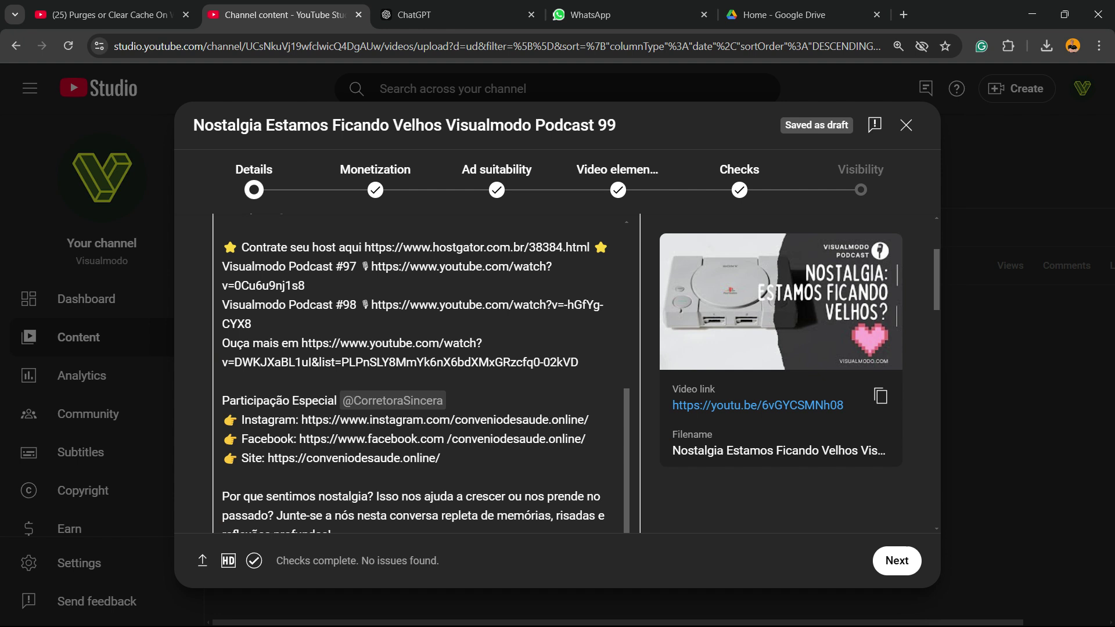
{"action": "scroll", "coordinate": [418, 372], "scroll_direction": "down", "scroll_amount": 3}
{"action": "scroll", "coordinate": [418, 371], "scroll_direction": "down", "scroll_amount": 1}
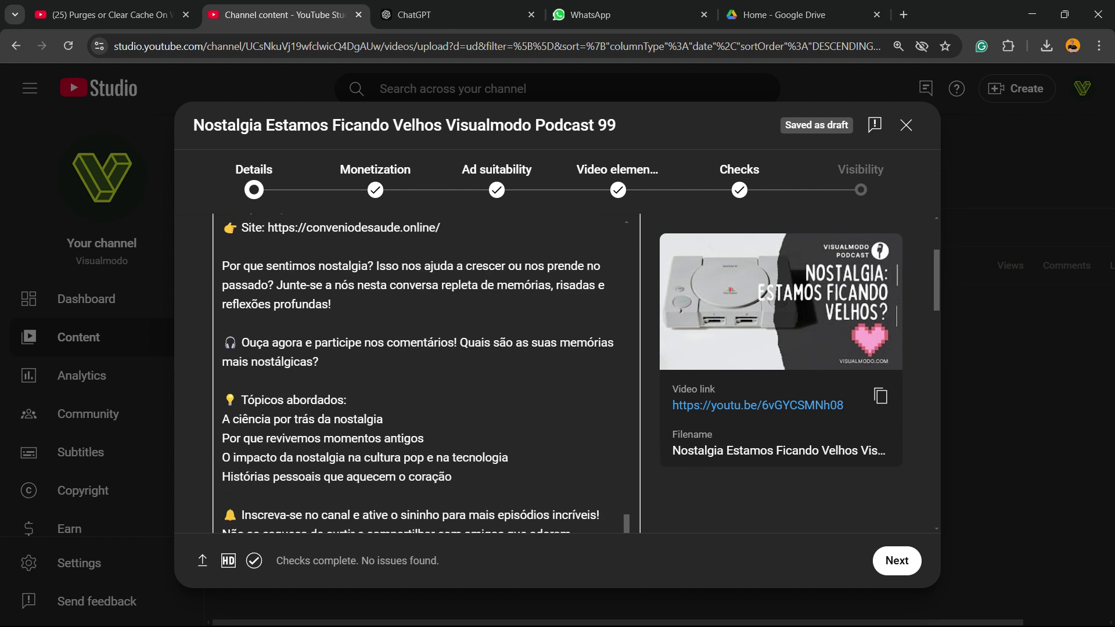
{"action": "scroll", "coordinate": [418, 371], "scroll_direction": "down", "scroll_amount": 5}
{"action": "scroll", "coordinate": [418, 371], "scroll_direction": "up", "scroll_amount": 3}
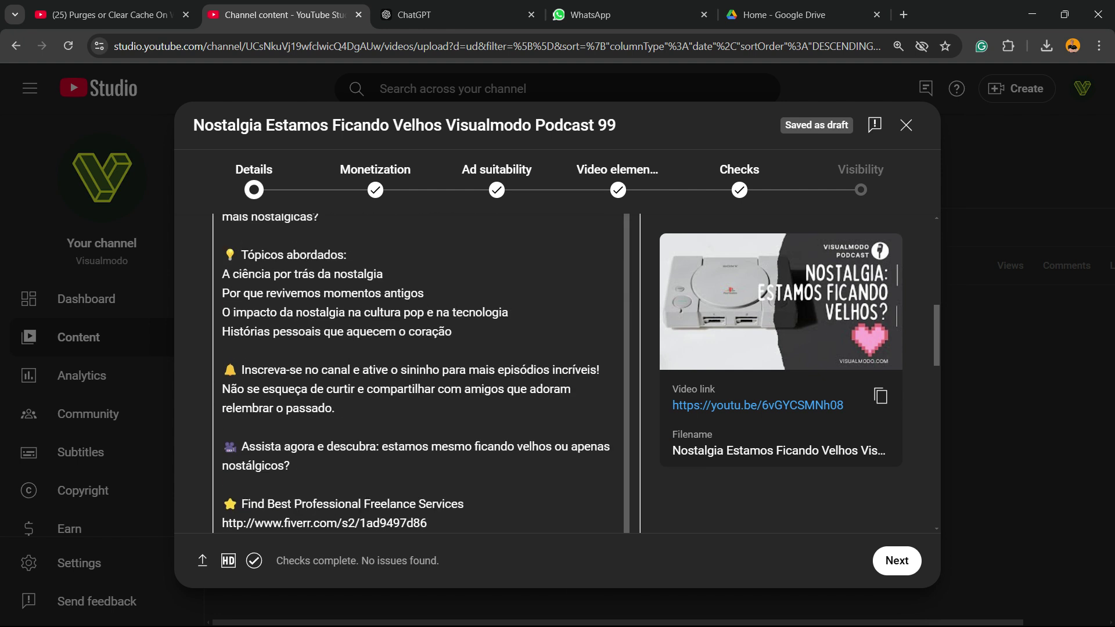
{"action": "left_click_drag", "start_coordinate": [293, 466], "coordinate": [216, 372]}
{"action": "scroll", "coordinate": [340, 366], "scroll_direction": "up", "scroll_amount": 15}
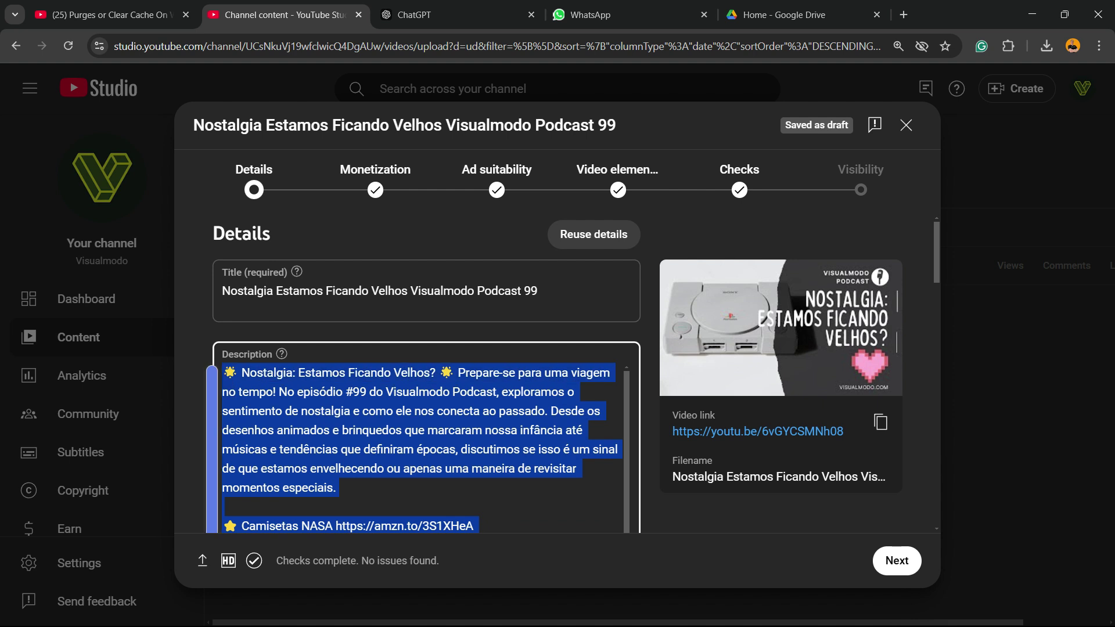
Return to Spotify for Creators in Firefox and paste the copied text into the episode description
{"action": "key", "text": "super"}
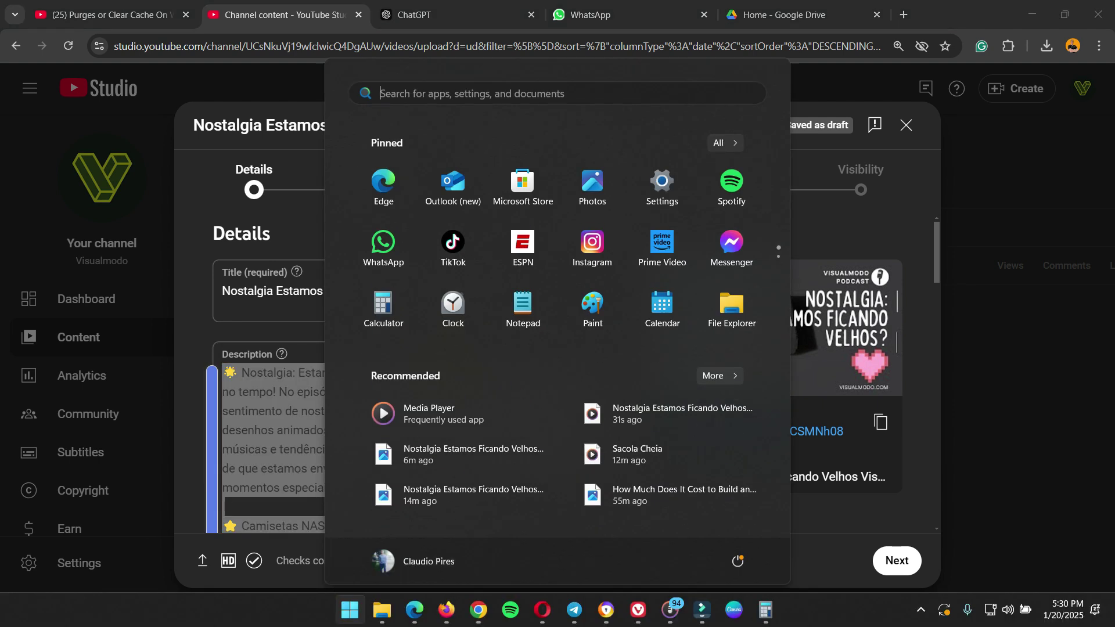
{"action": "mouse_move", "coordinate": [446, 610]}
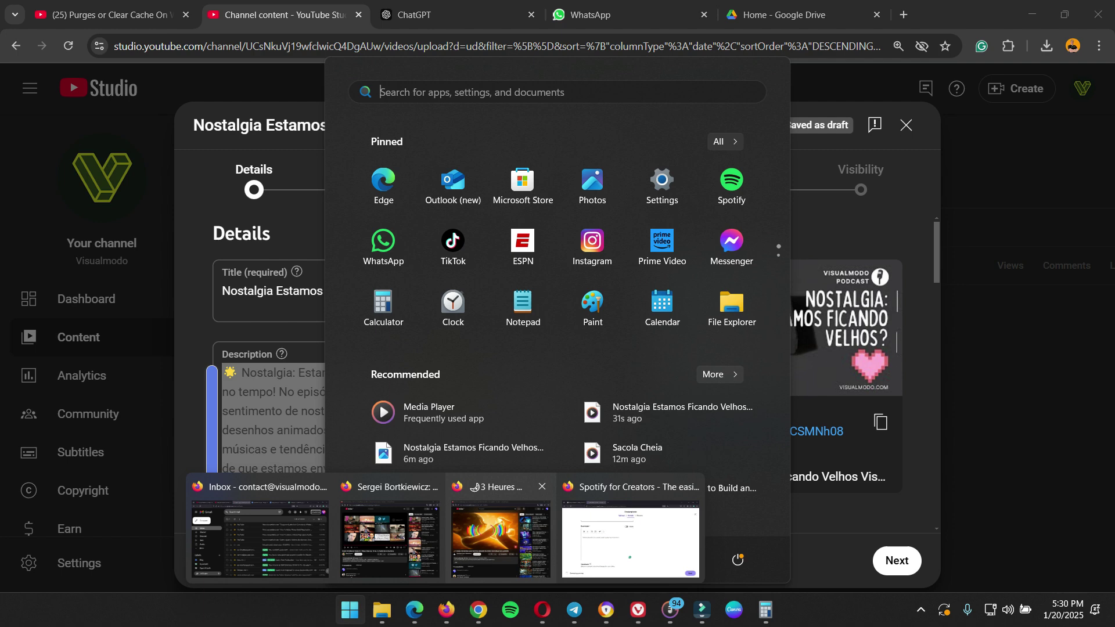
{"action": "left_click", "coordinate": [630, 537]}
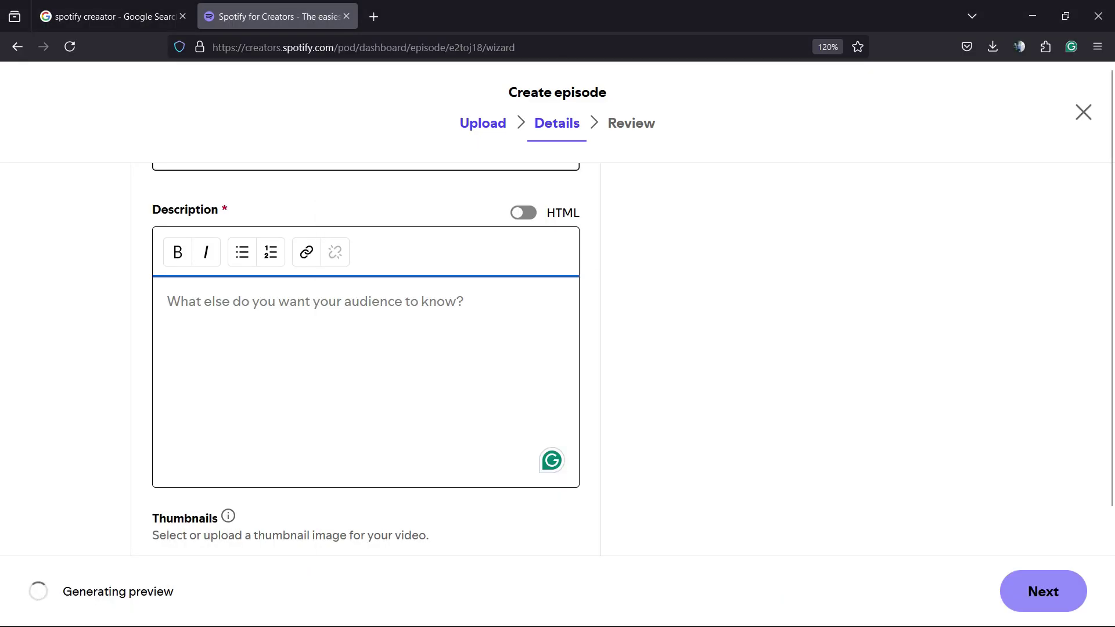
{"action": "key", "text": "ctrl+v"}
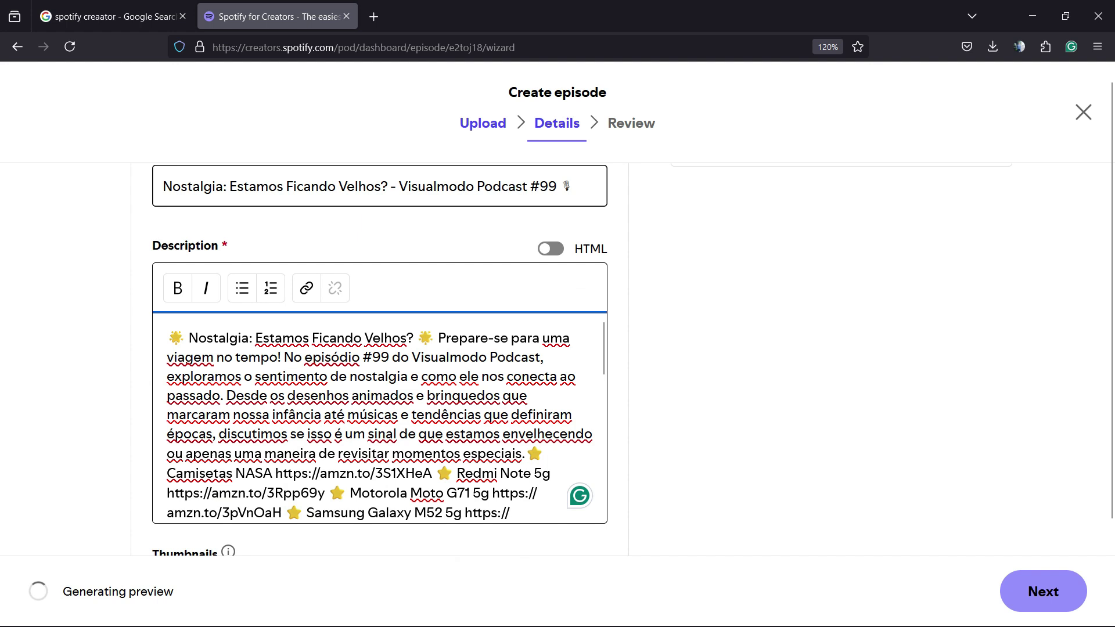
Start new lines in the description before the stars of the Visualmodo Podcast #97 and Apple iPhone 15 5g entries
{"action": "scroll", "coordinate": [380, 383], "scroll_direction": "down", "scroll_amount": 6}
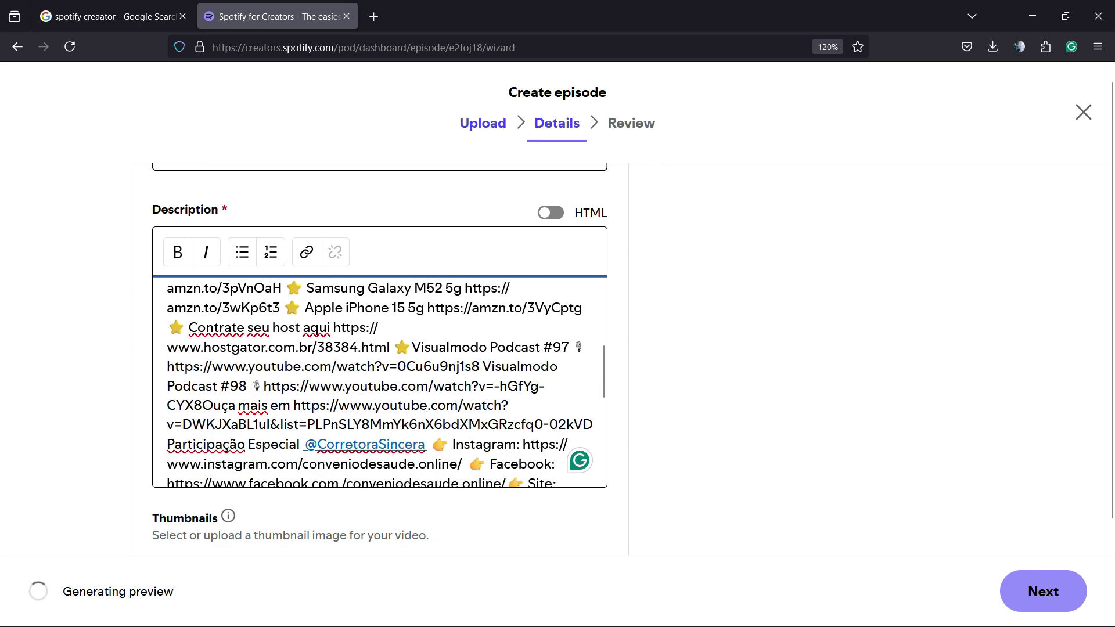
{"action": "scroll", "coordinate": [380, 382], "scroll_direction": "up", "scroll_amount": 3}
{"action": "key", "text": "Return"}
{"action": "left_click", "coordinate": [284, 309]}
{"action": "key", "text": "Return"}
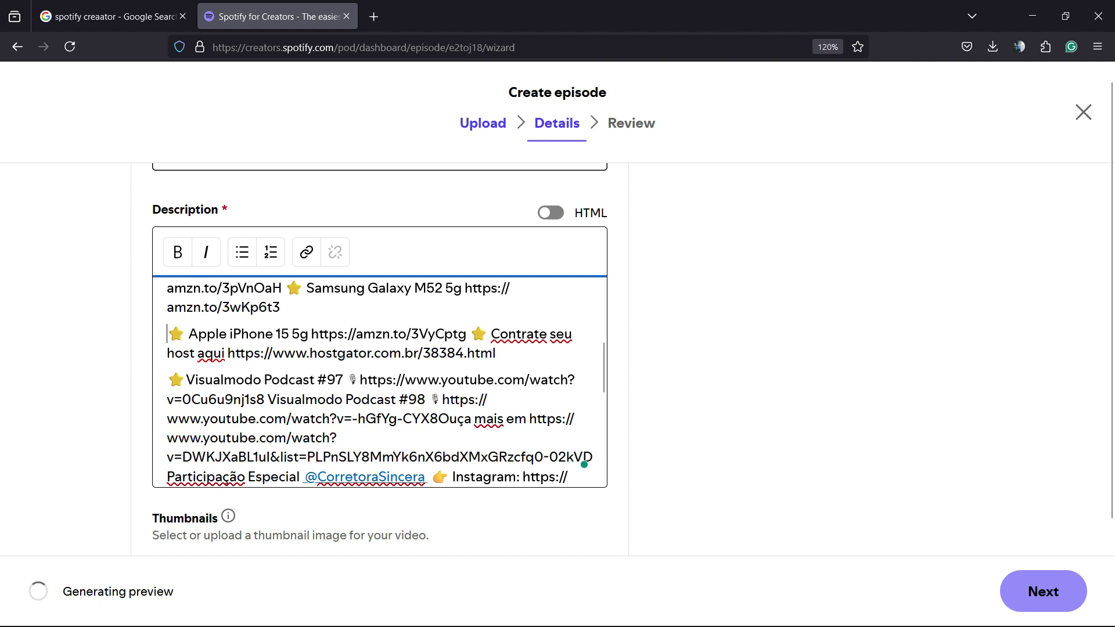
Start new lines before the starred Samsung Galaxy M52 5g and Motorola Moto G71 5g entries, and check the remaining description
{"action": "left_click", "coordinate": [285, 288]}
{"action": "key", "text": "Return"}
{"action": "scroll", "coordinate": [379, 382], "scroll_direction": "up", "scroll_amount": 3}
{"action": "scroll", "coordinate": [379, 382], "scroll_direction": "down", "scroll_amount": 3}
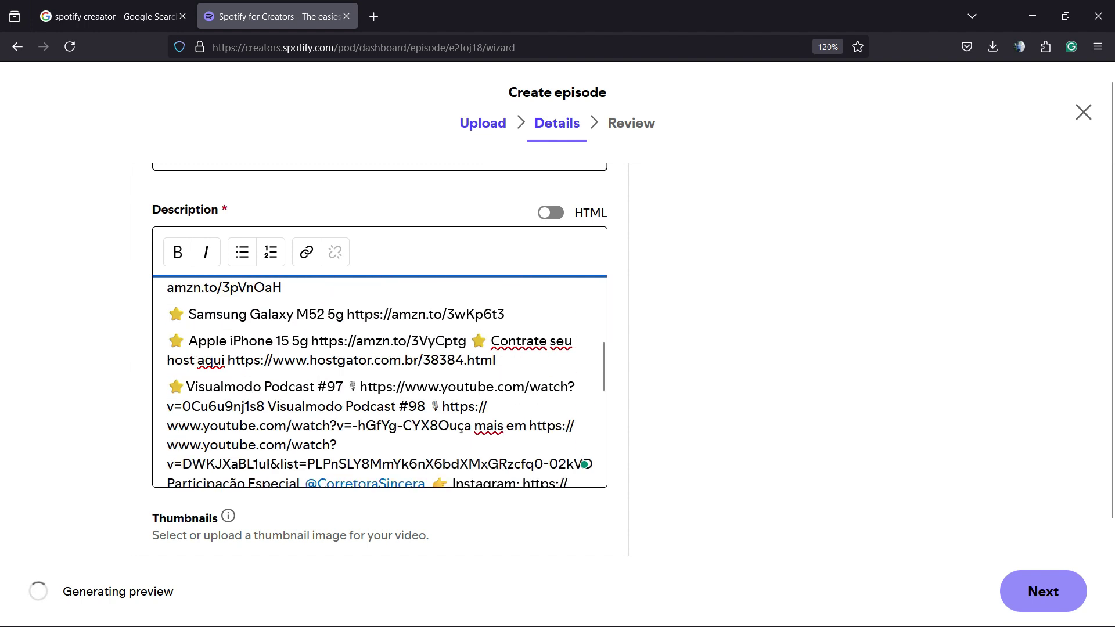
{"action": "scroll", "coordinate": [380, 382], "scroll_direction": "up", "scroll_amount": 3}
{"action": "left_click", "coordinate": [329, 457]}
{"action": "key", "text": "Return"}
{"action": "scroll", "coordinate": [329, 457], "scroll_direction": "down", "scroll_amount": 8}
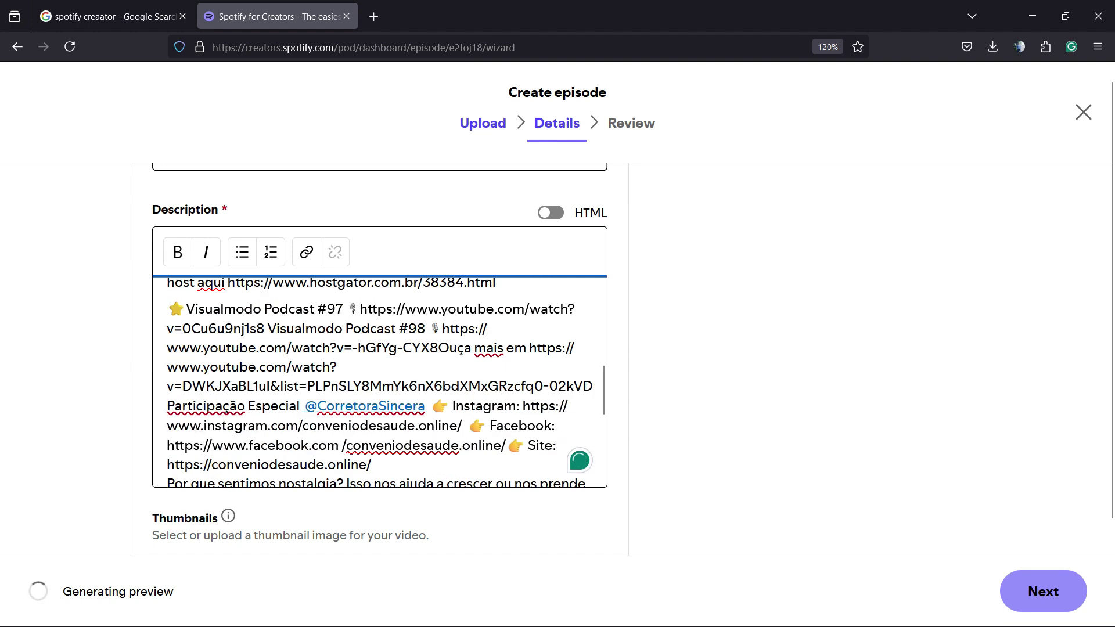
{"action": "scroll", "coordinate": [328, 457], "scroll_direction": "up", "scroll_amount": 3}
{"action": "scroll", "coordinate": [379, 382], "scroll_direction": "down", "scroll_amount": 4}
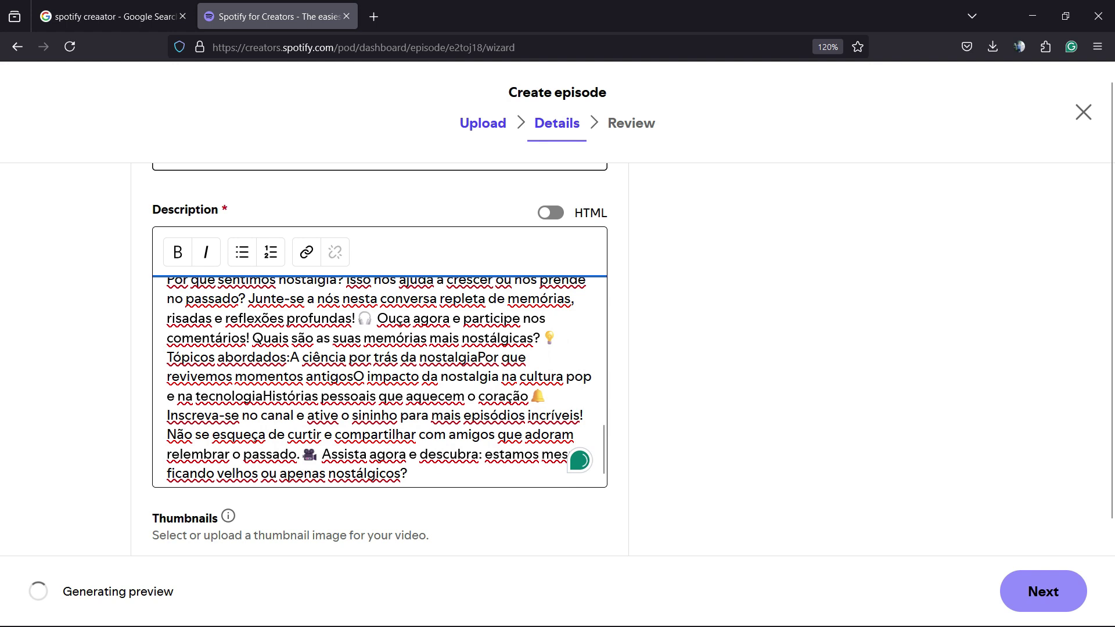
{"action": "scroll", "coordinate": [380, 382], "scroll_direction": "up", "scroll_amount": 6}
{"action": "scroll", "coordinate": [380, 382], "scroll_direction": "down", "scroll_amount": 3}
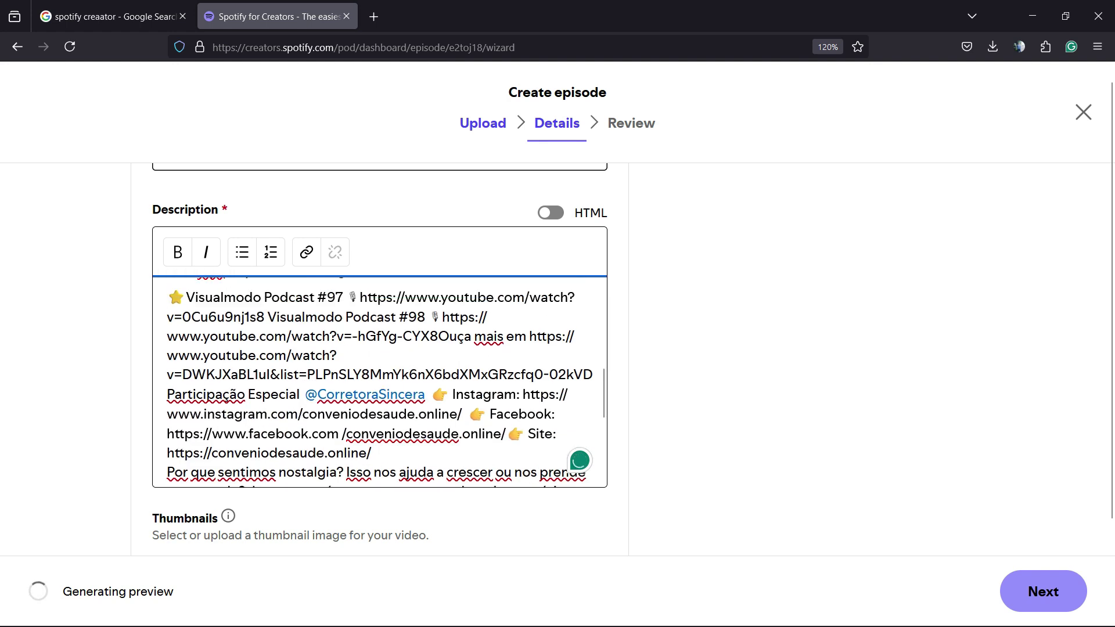
Start new lines in the description before "O impacto da nostalgia", the bell emoji of "Inscreva-se" and the camera emoji of "Assista agora"
{"action": "scroll", "coordinate": [379, 382], "scroll_direction": "up", "scroll_amount": 5}
{"action": "scroll", "coordinate": [380, 382], "scroll_direction": "down", "scroll_amount": 3}
{"action": "scroll", "coordinate": [380, 382], "scroll_direction": "down", "scroll_amount": 5}
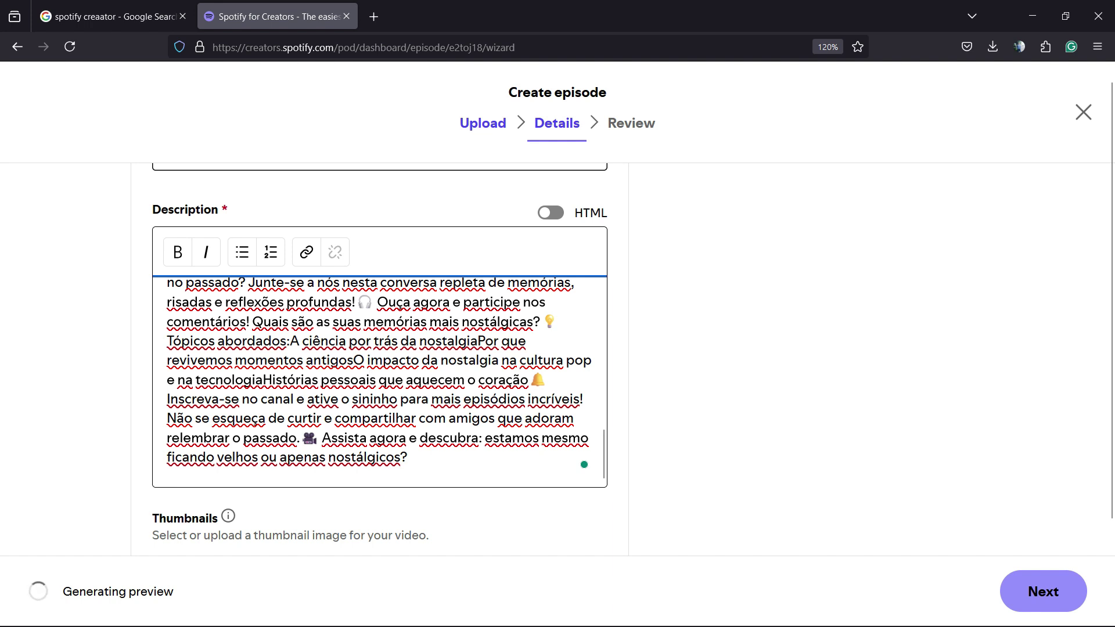
{"action": "left_click", "coordinate": [354, 361]}
{"action": "key", "text": "Return"}
{"action": "left_click", "coordinate": [374, 406]}
{"action": "key", "text": "Return"}
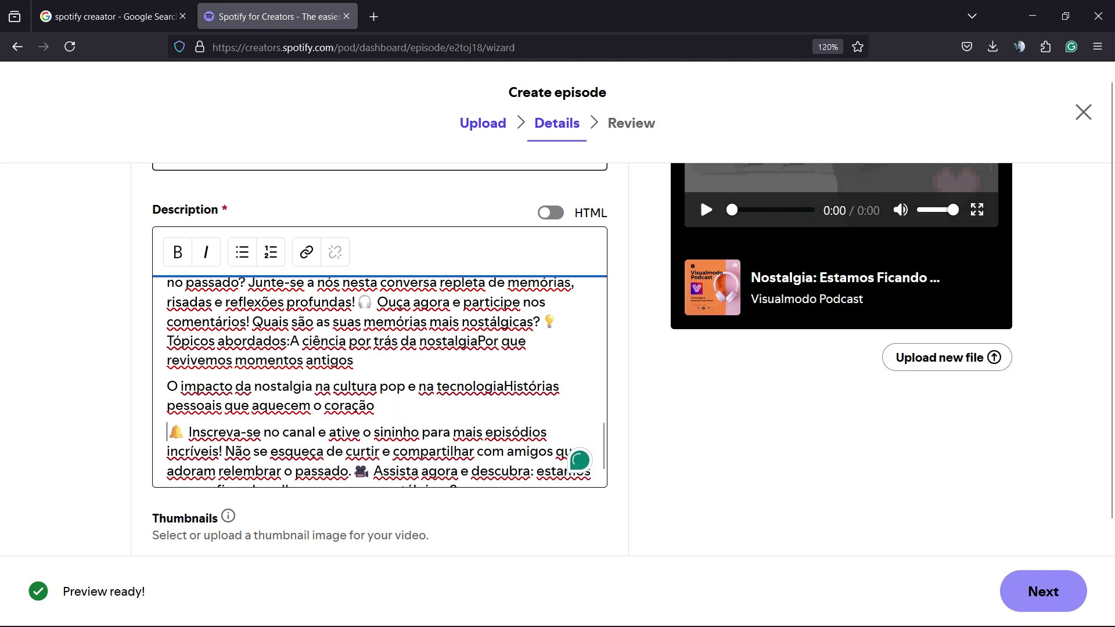
{"action": "scroll", "coordinate": [375, 406], "scroll_direction": "down", "scroll_amount": 1}
{"action": "left_click", "coordinate": [353, 438]}
{"action": "key", "text": "Return"}
{"action": "scroll", "coordinate": [353, 438], "scroll_direction": "down", "scroll_amount": 1}
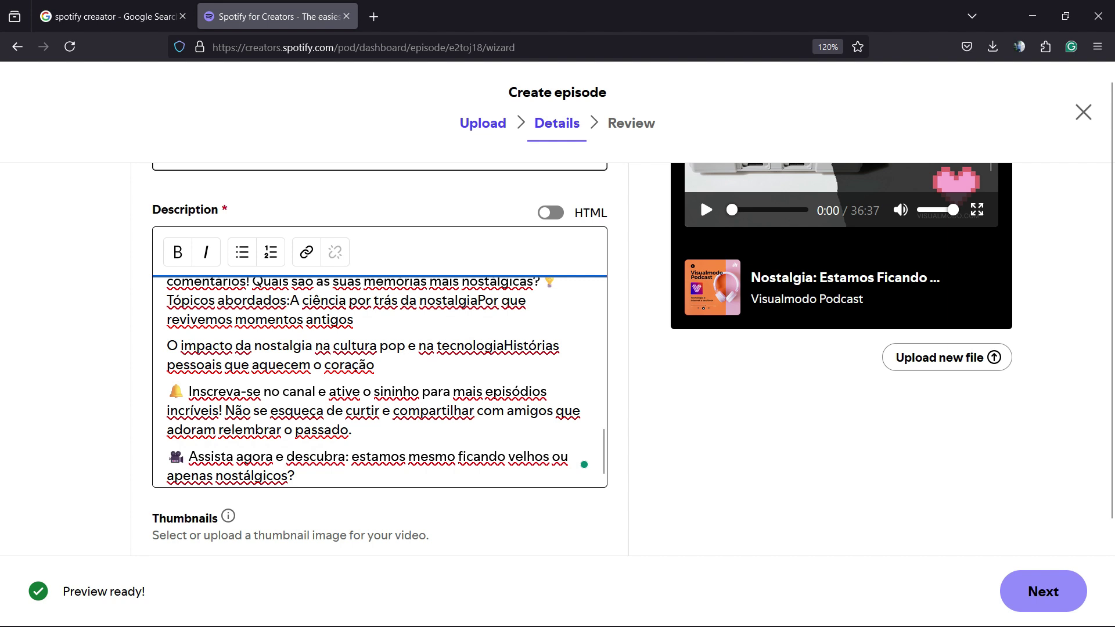
Look over the video thumbnail choices and the content checks, and reread the formatted description from its beginning
{"action": "scroll", "coordinate": [378, 378], "scroll_direction": "down", "scroll_amount": 4}
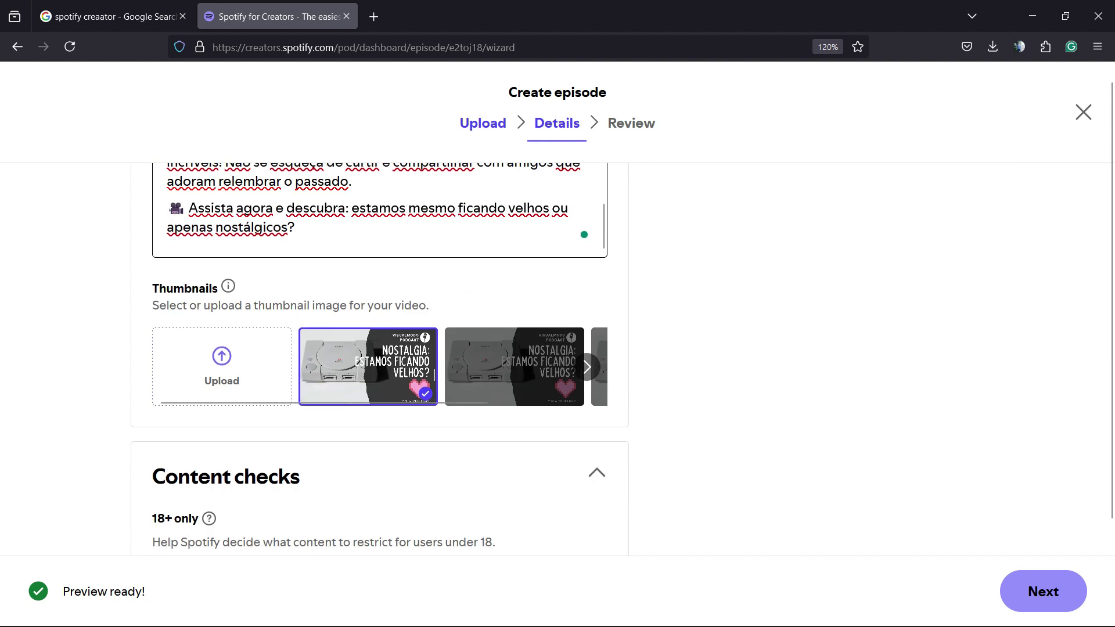
{"action": "scroll", "coordinate": [379, 348], "scroll_direction": "up", "scroll_amount": 4}
{"action": "scroll", "coordinate": [379, 348], "scroll_direction": "down", "scroll_amount": 4}
{"action": "scroll", "coordinate": [378, 348], "scroll_direction": "down", "scroll_amount": 4}
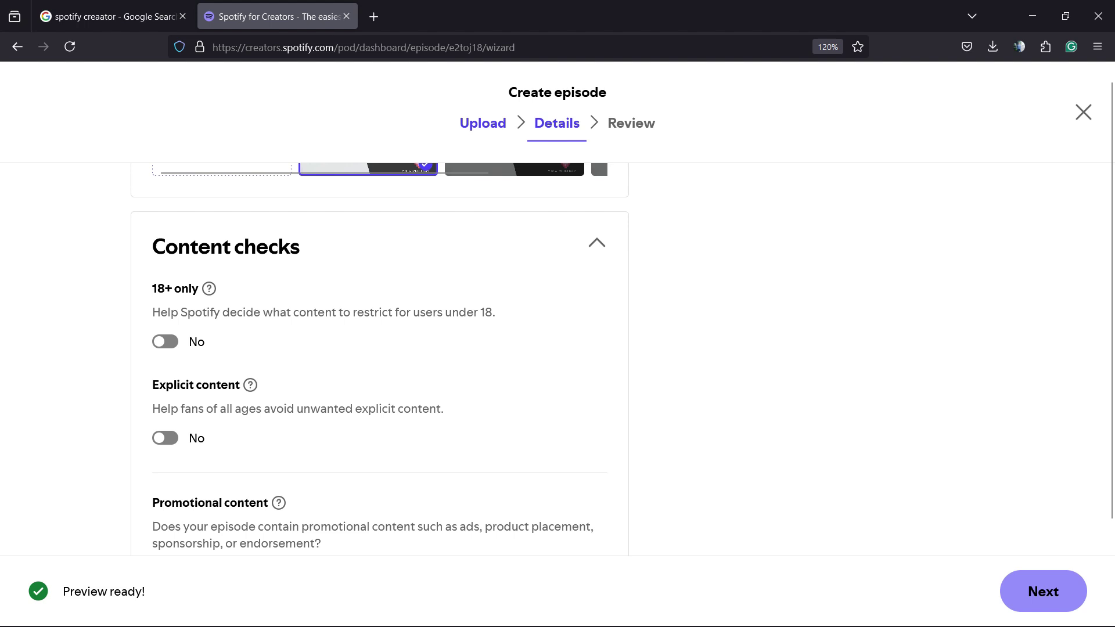
{"action": "scroll", "coordinate": [378, 348], "scroll_direction": "up", "scroll_amount": 8}
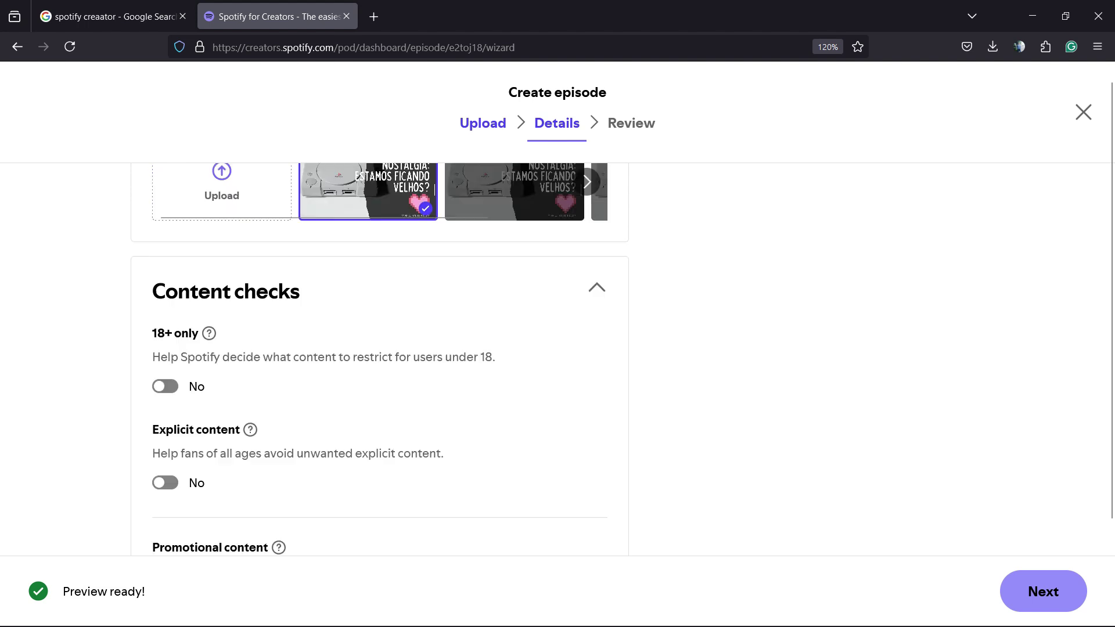
{"action": "scroll", "coordinate": [378, 383], "scroll_direction": "down", "scroll_amount": 2}
{"action": "scroll", "coordinate": [378, 378], "scroll_direction": "up", "scroll_amount": 8}
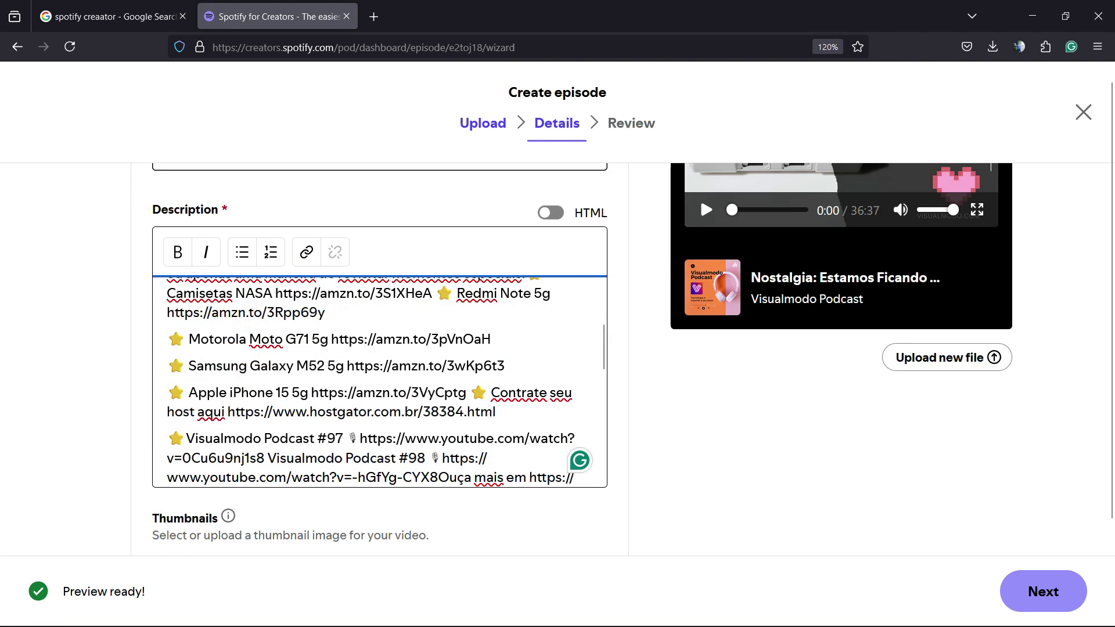
{"action": "scroll", "coordinate": [378, 378], "scroll_direction": "down", "scroll_amount": 7}
{"action": "scroll", "coordinate": [378, 348], "scroll_direction": "up", "scroll_amount": 4}
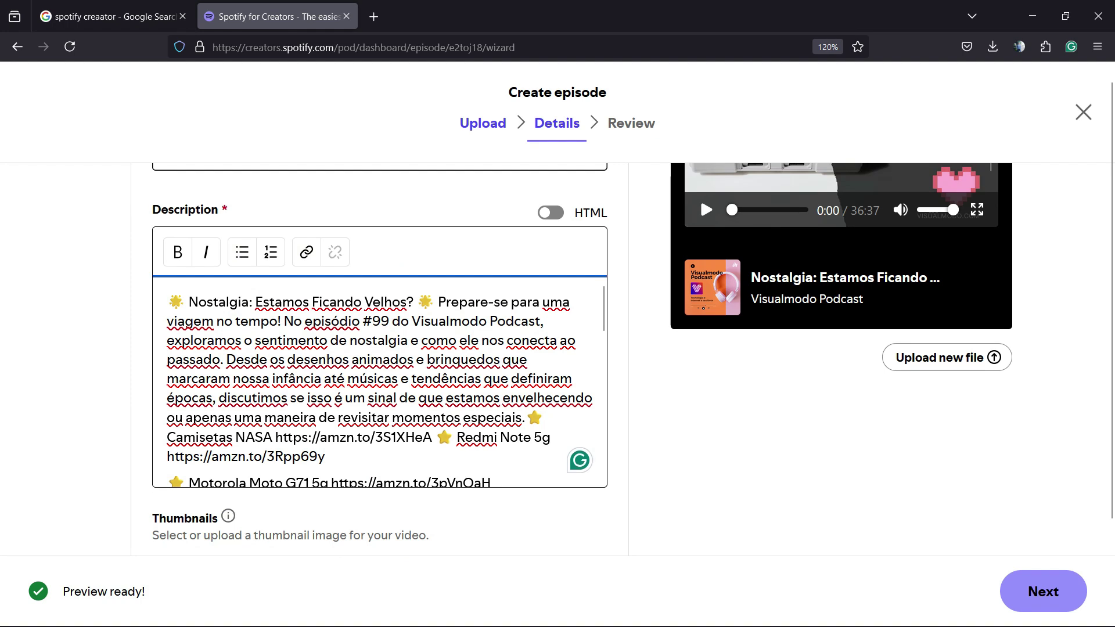
{"action": "scroll", "coordinate": [379, 348], "scroll_direction": "up", "scroll_amount": 4}
Examine the 18+ only, explicit content and promotional content settings and the poll section below them
{"action": "scroll", "coordinate": [378, 349], "scroll_direction": "down", "scroll_amount": 10}
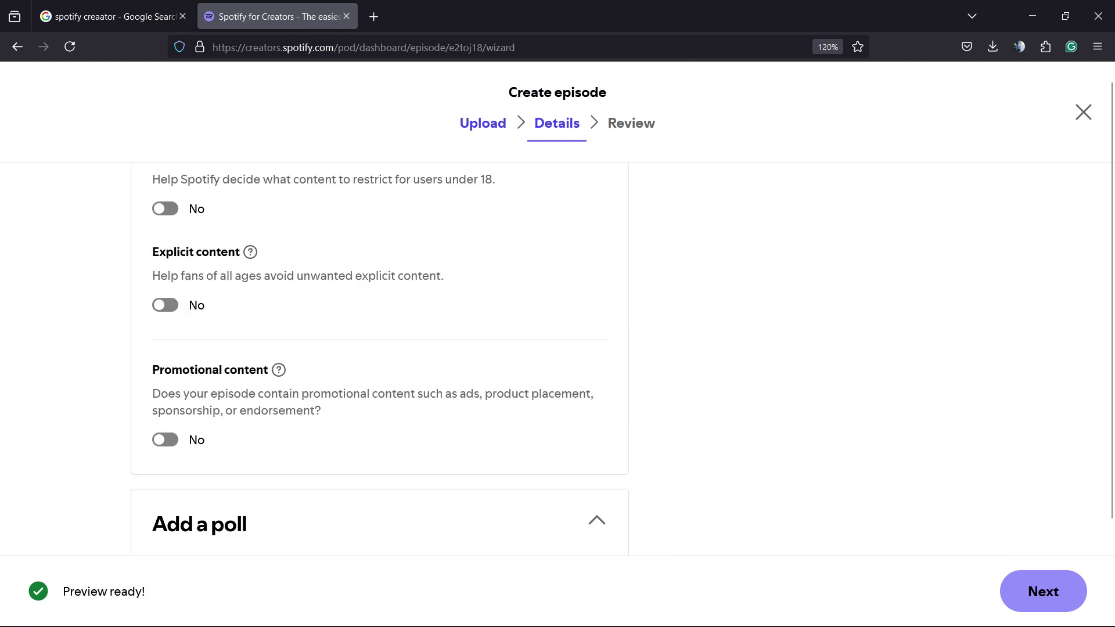
{"action": "scroll", "coordinate": [379, 348], "scroll_direction": "down", "scroll_amount": 2}
{"action": "scroll", "coordinate": [379, 348], "scroll_direction": "up", "scroll_amount": 4}
{"action": "scroll", "coordinate": [379, 348], "scroll_direction": "up", "scroll_amount": 4}
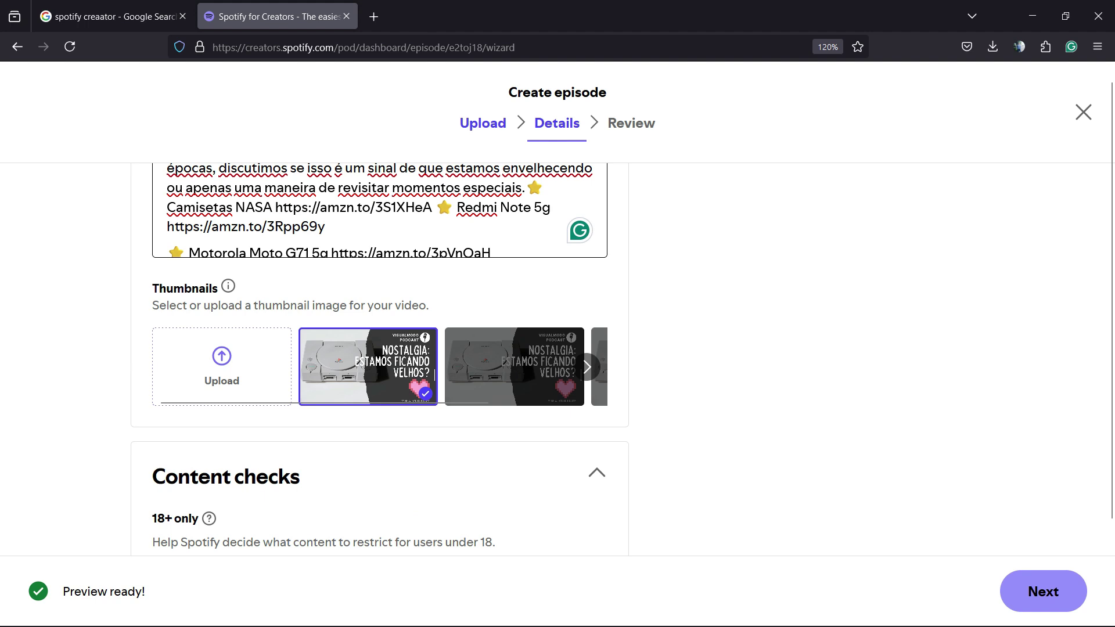
{"action": "scroll", "coordinate": [379, 349], "scroll_direction": "down", "scroll_amount": 4}
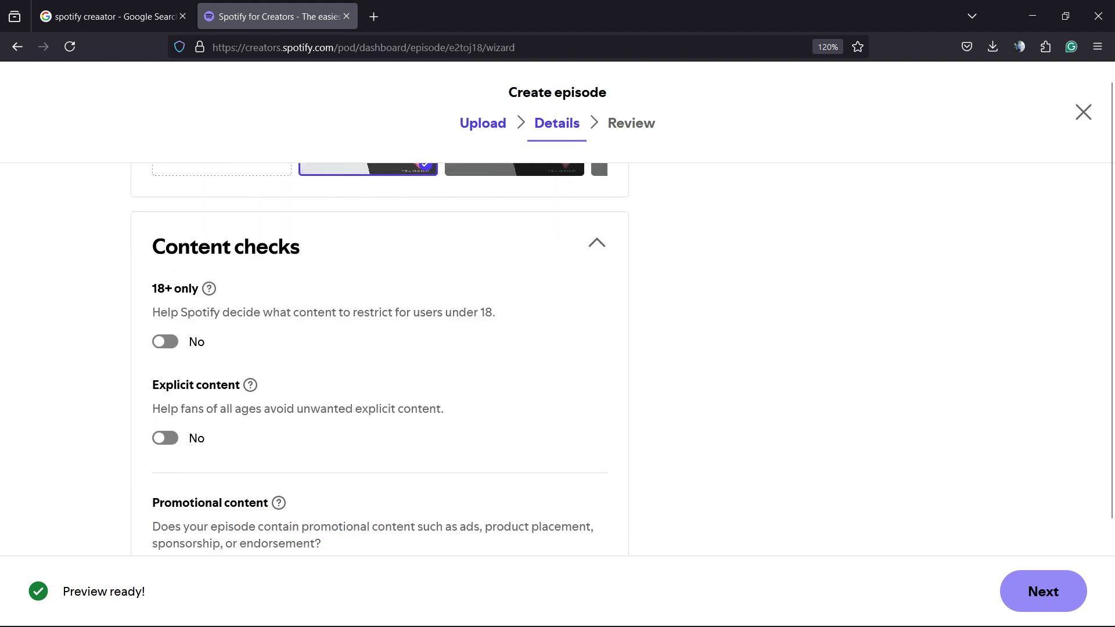
{"action": "scroll", "coordinate": [379, 348], "scroll_direction": "down", "scroll_amount": 6}
{"action": "scroll", "coordinate": [378, 348], "scroll_direction": "up", "scroll_amount": 3}
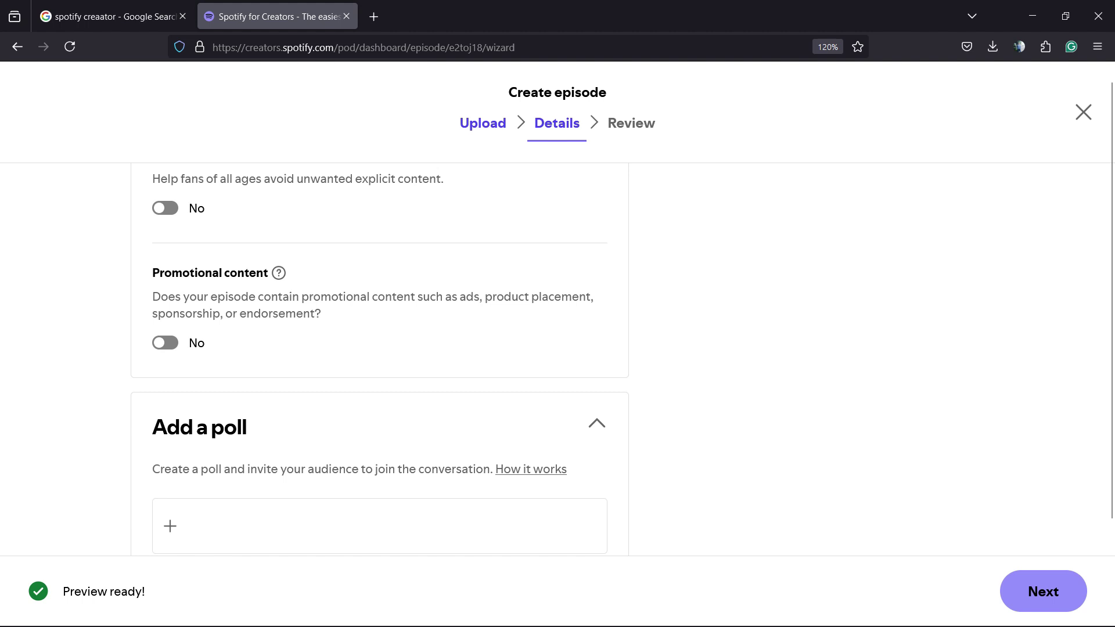
{"action": "scroll", "coordinate": [378, 348], "scroll_direction": "up", "scroll_amount": 3}
{"action": "scroll", "coordinate": [379, 348], "scroll_direction": "down", "scroll_amount": 9}
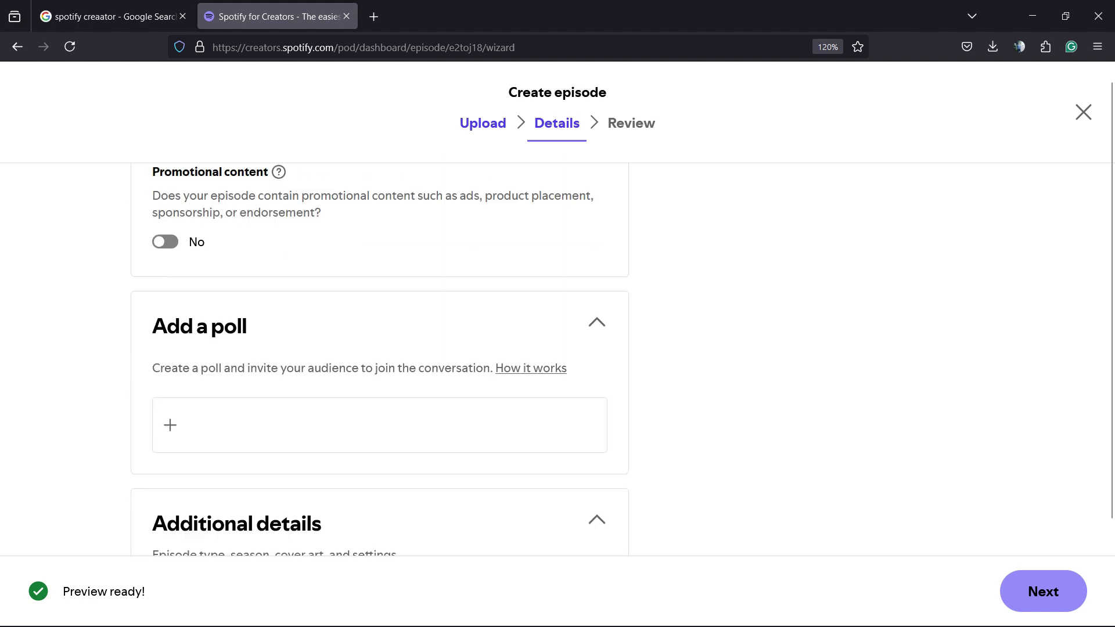
Open the new poll form, look over its question, choices and date fields, and cancel it
{"action": "scroll", "coordinate": [379, 348], "scroll_direction": "up", "scroll_amount": 3}
{"action": "left_click", "coordinate": [379, 296]}
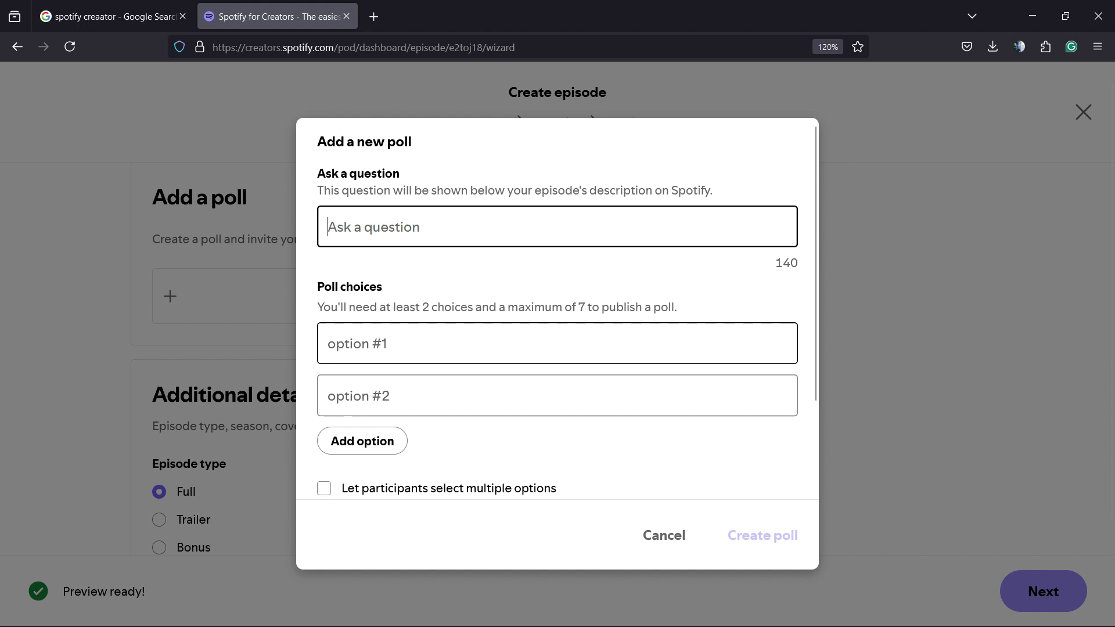
{"action": "scroll", "coordinate": [557, 395], "scroll_direction": "down", "scroll_amount": 2}
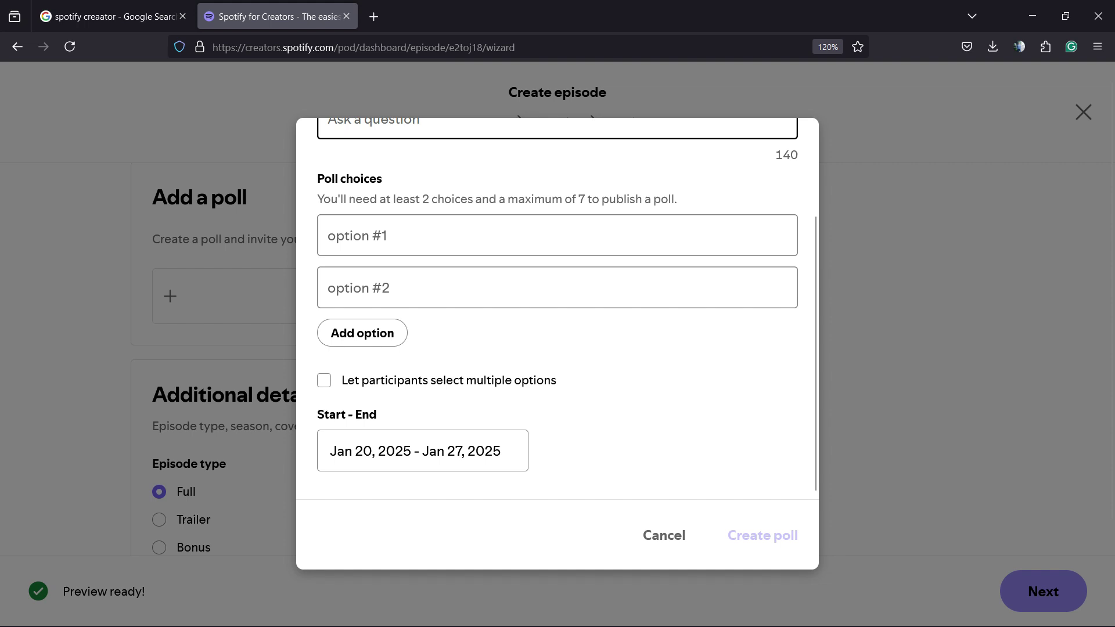
{"action": "left_click", "coordinate": [664, 535]}
Set the season number to 4 and the episode number to 99 in the additional details
{"action": "scroll", "coordinate": [377, 296], "scroll_direction": "down", "scroll_amount": 4}
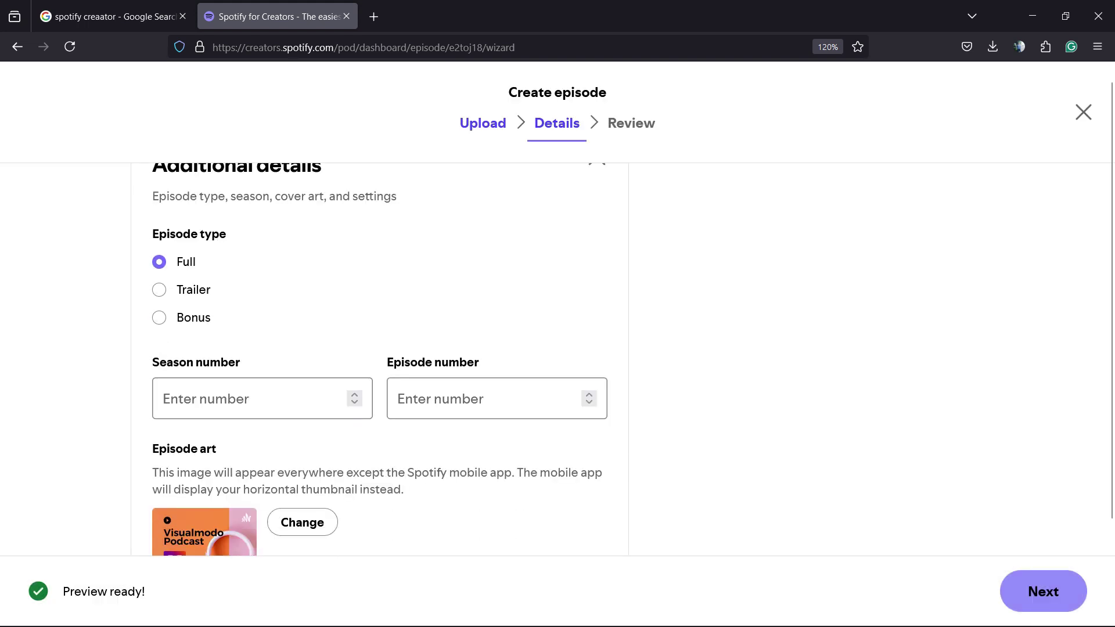
{"action": "scroll", "coordinate": [380, 359], "scroll_direction": "up", "scroll_amount": 3}
{"action": "scroll", "coordinate": [380, 358], "scroll_direction": "down", "scroll_amount": 3}
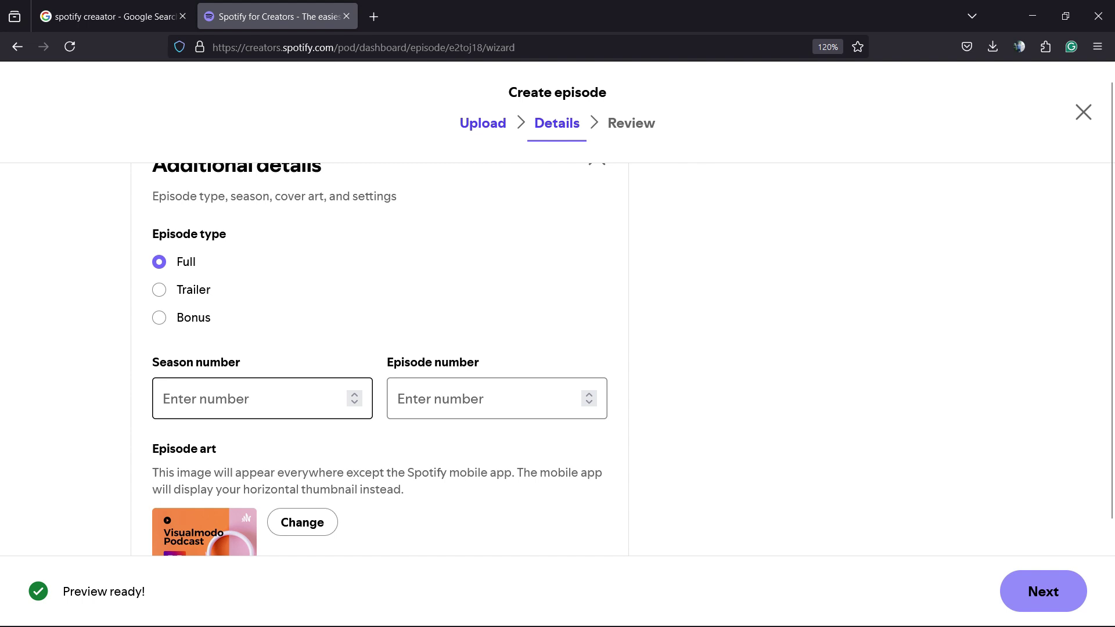
{"action": "left_click", "coordinate": [262, 399]}
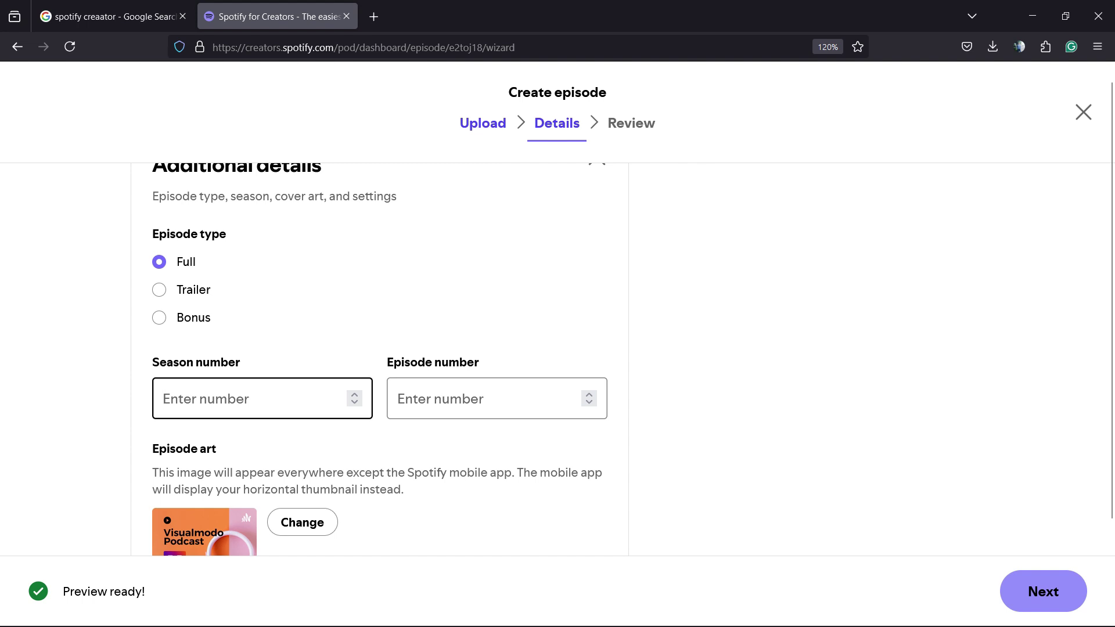
{"action": "type", "text": "4"}
{"action": "key", "text": "Tab"}
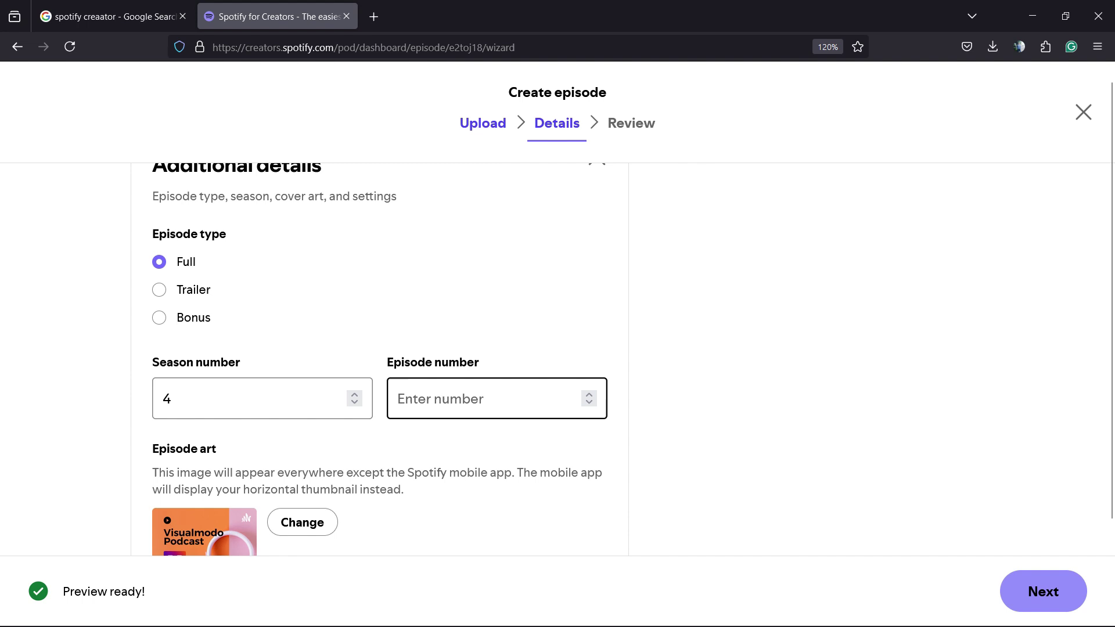
{"action": "type", "text": "99"}
Replace the episode art with the square "Nostalgia Estamos Ficando Velhos - Visualmodo Podcast #99" image from Downloads and save the uncropped image
{"action": "scroll", "coordinate": [380, 358], "scroll_direction": "down", "scroll_amount": 4}
{"action": "scroll", "coordinate": [380, 358], "scroll_direction": "up", "scroll_amount": 4}
{"action": "scroll", "coordinate": [380, 358], "scroll_direction": "down", "scroll_amount": 4}
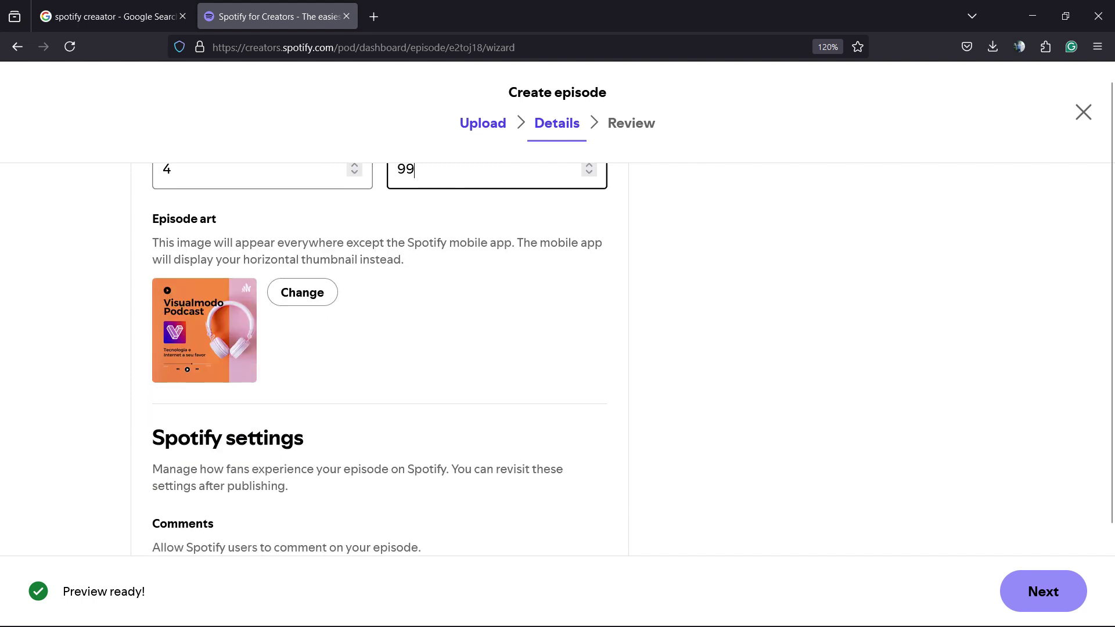
{"action": "left_click", "coordinate": [302, 293]}
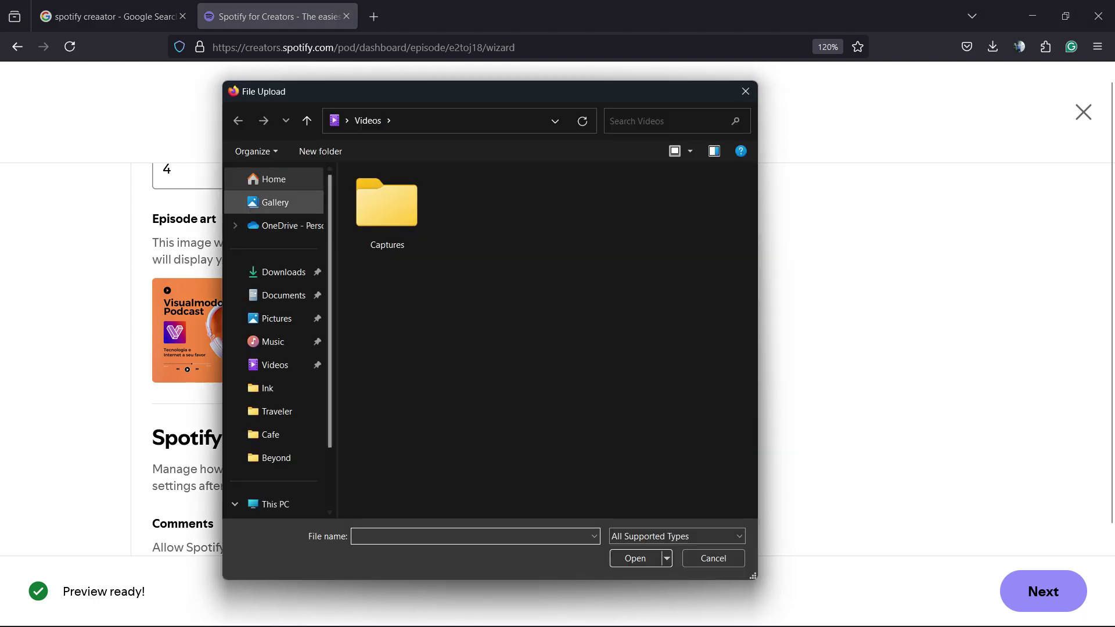
{"action": "left_click", "coordinate": [283, 272]}
{"action": "left_click", "coordinate": [461, 239]}
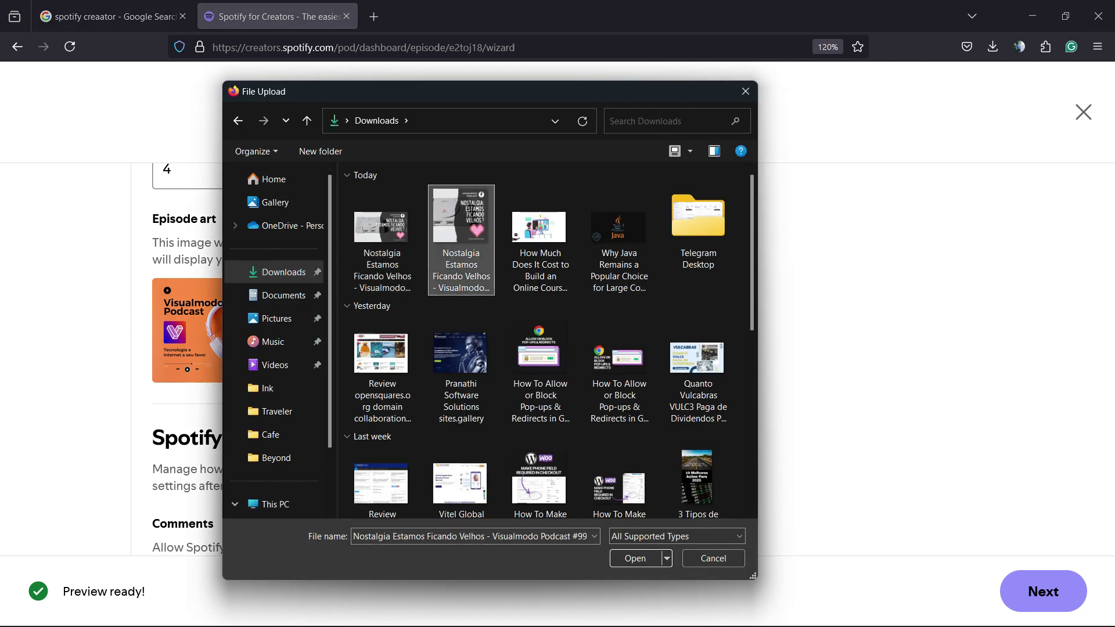
{"action": "left_click", "coordinate": [635, 558]}
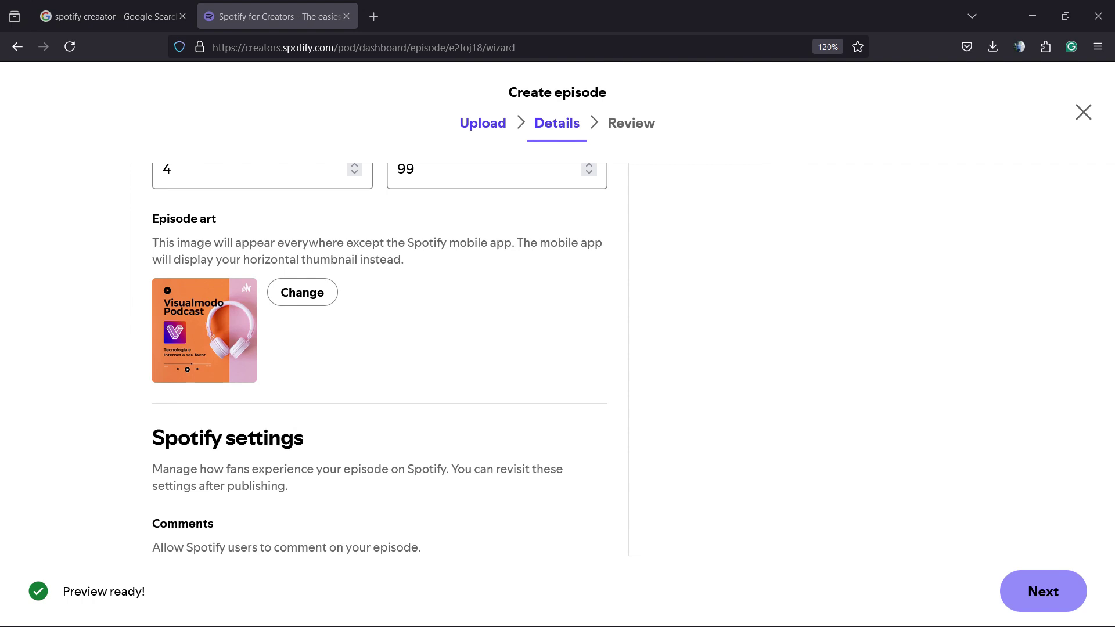
{"action": "scroll", "coordinate": [635, 558], "scroll_direction": "down", "scroll_amount": 2}
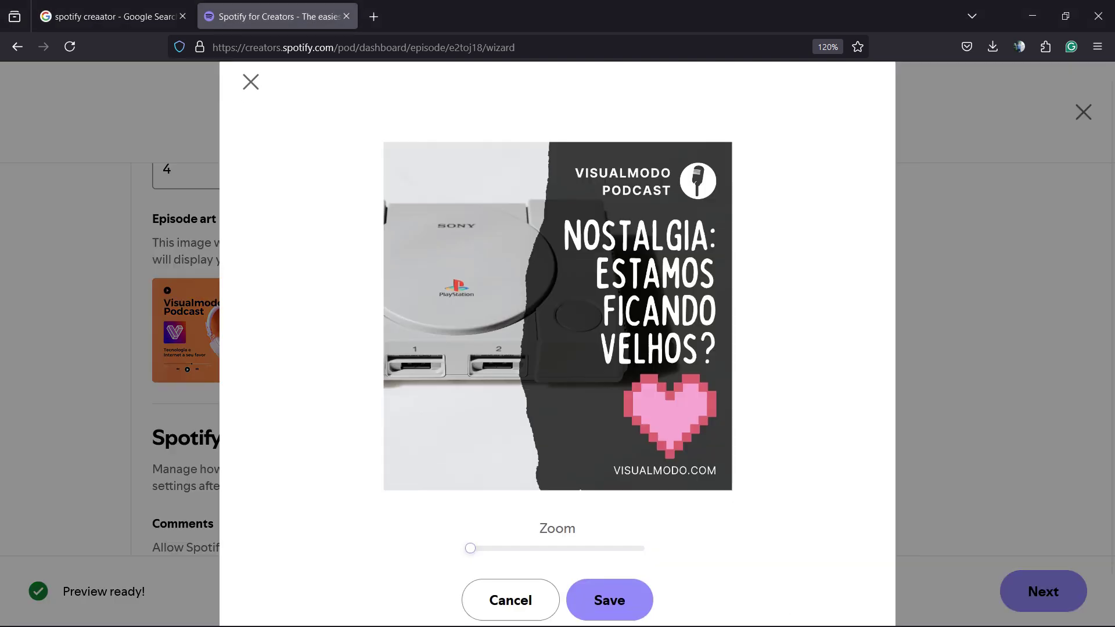
{"action": "scroll", "coordinate": [635, 558], "scroll_direction": "up", "scroll_amount": 2}
{"action": "scroll", "coordinate": [635, 558], "scroll_direction": "down", "scroll_amount": 2}
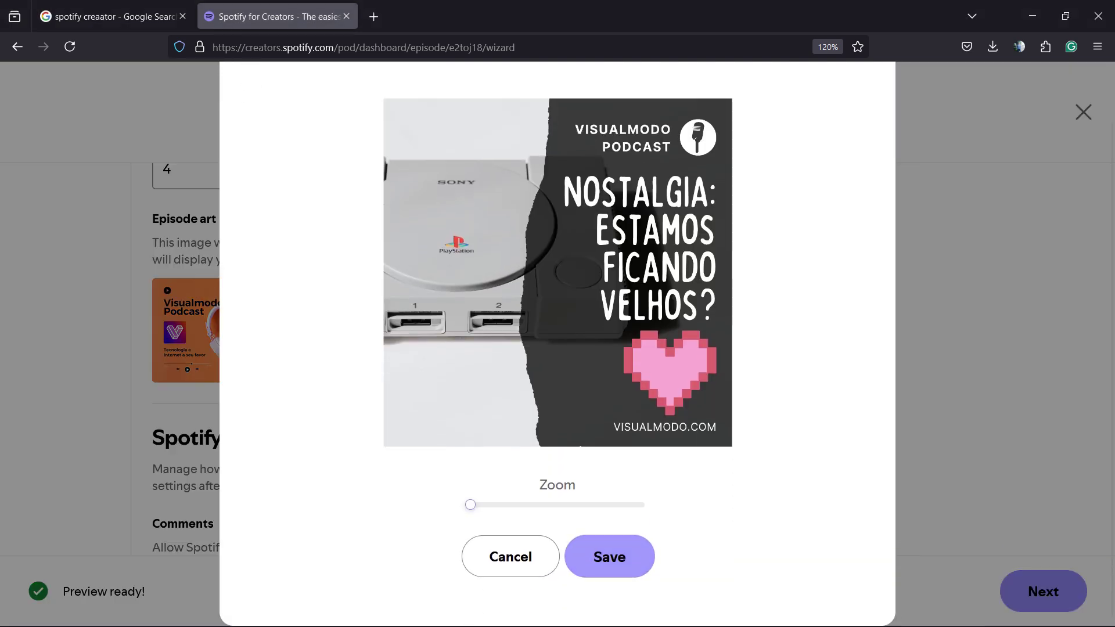
{"action": "left_click", "coordinate": [635, 558]}
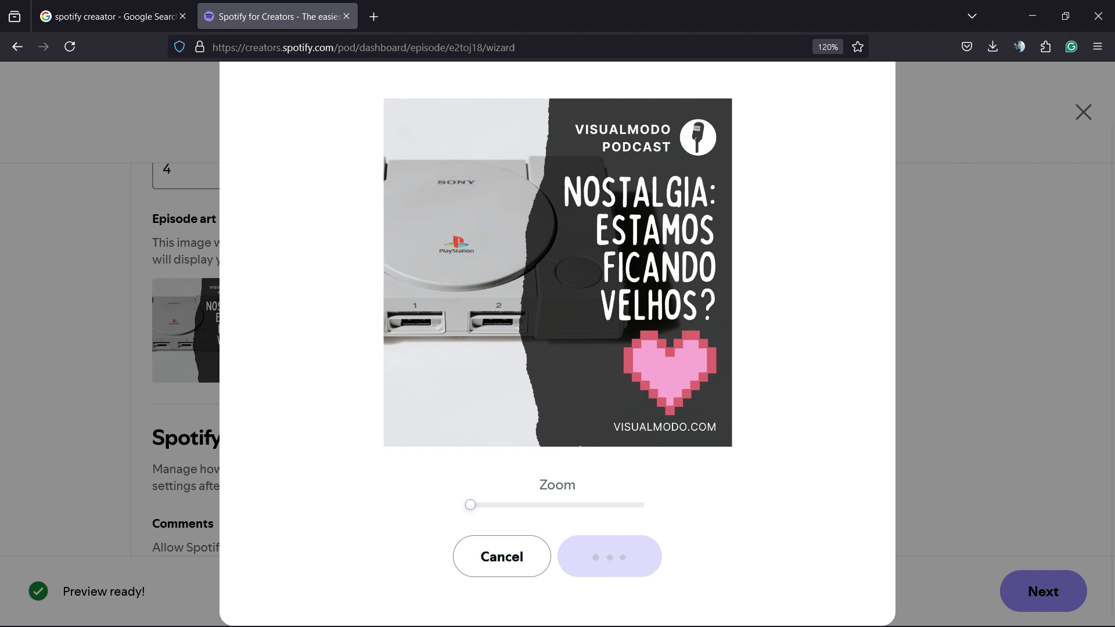
Check the comments setting and the filled-in episode details, and continue to the review stage
{"action": "scroll", "coordinate": [380, 331], "scroll_direction": "down", "scroll_amount": 3}
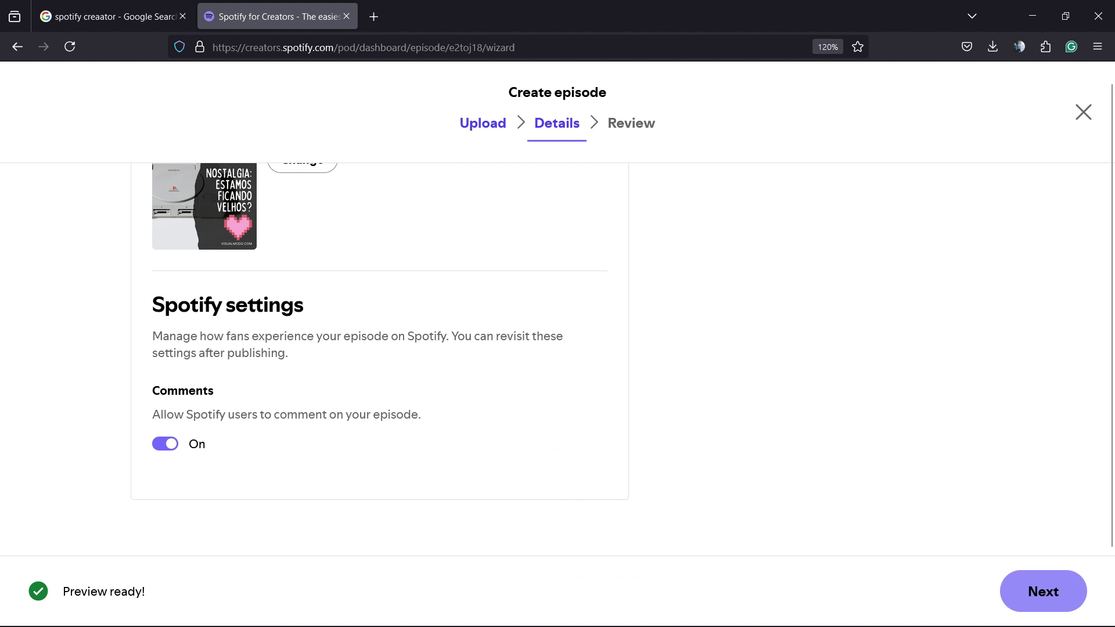
{"action": "scroll", "coordinate": [834, 276], "scroll_direction": "up", "scroll_amount": 15}
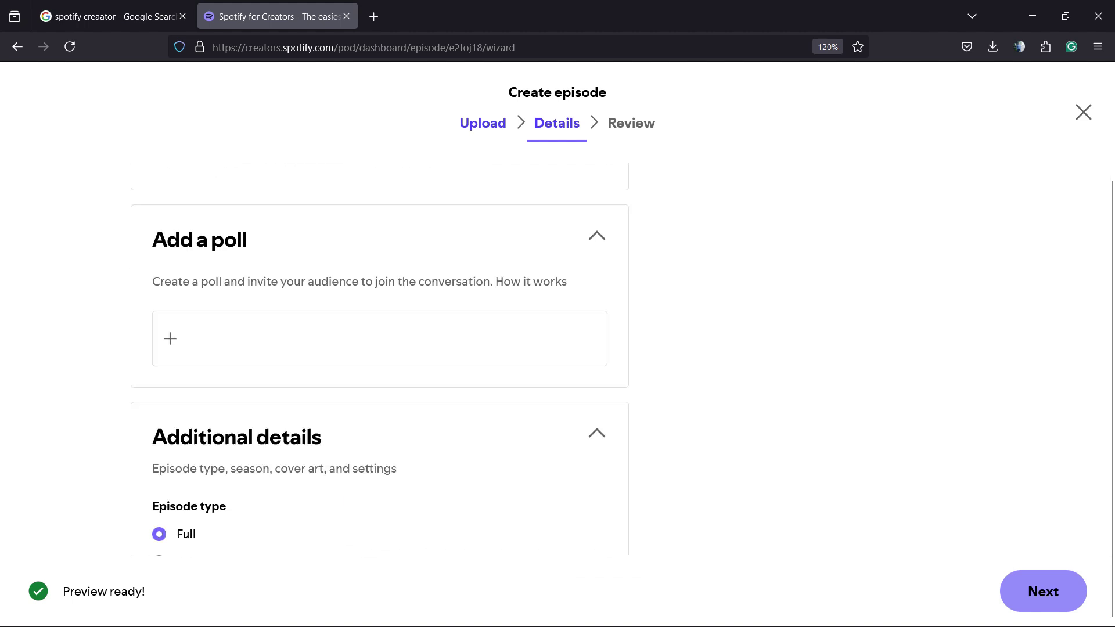
{"action": "scroll", "coordinate": [380, 378], "scroll_direction": "down", "scroll_amount": 15}
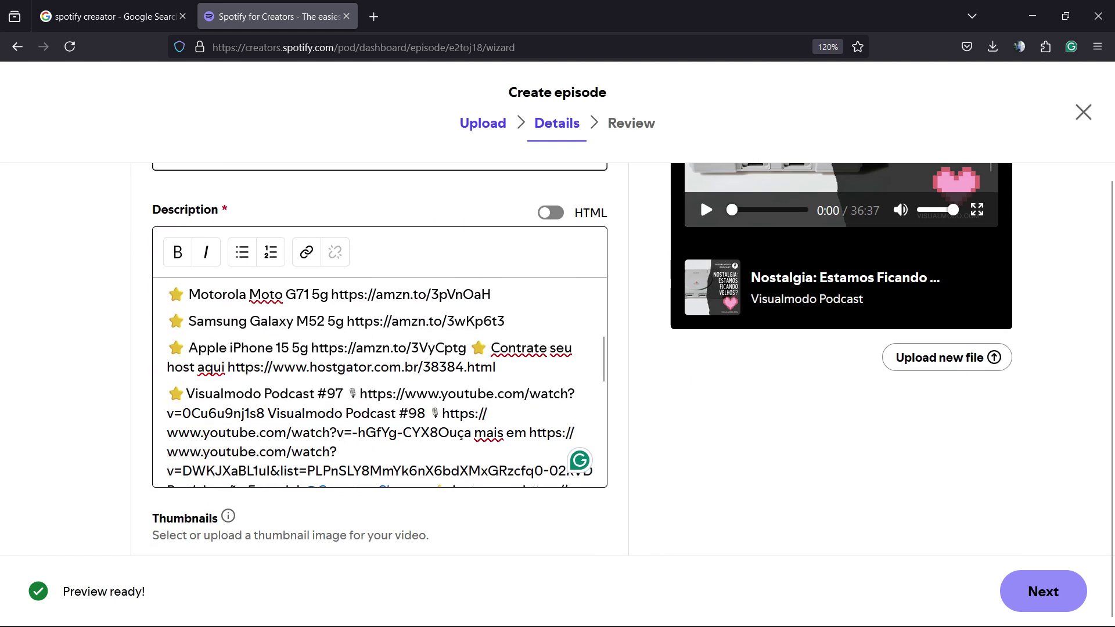
{"action": "scroll", "coordinate": [380, 377], "scroll_direction": "down", "scroll_amount": 10}
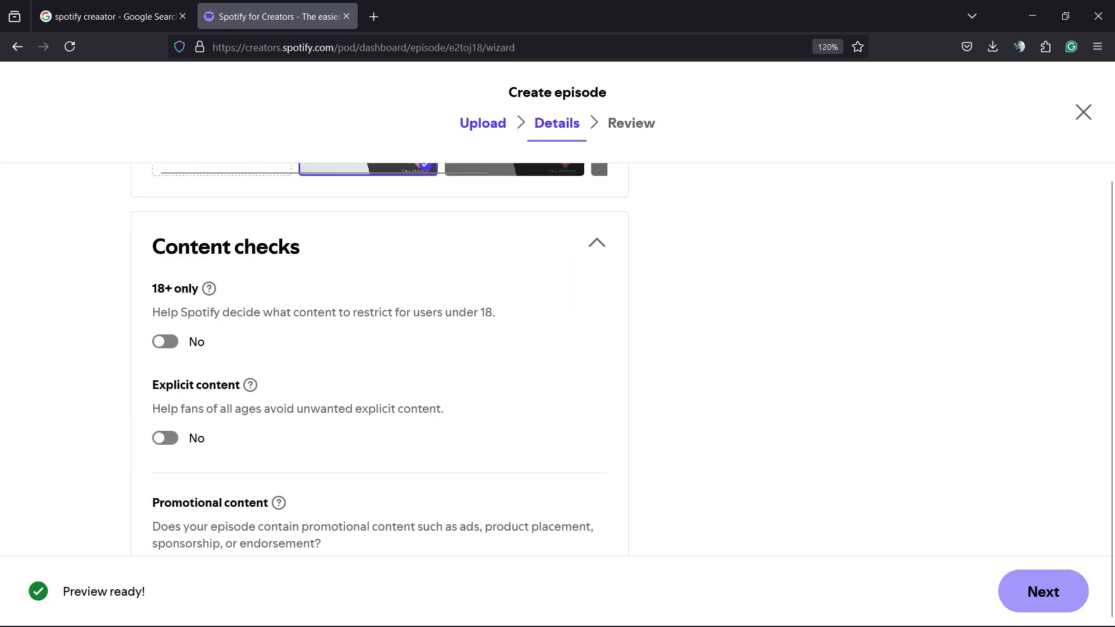
{"action": "left_click", "coordinate": [1042, 591]}
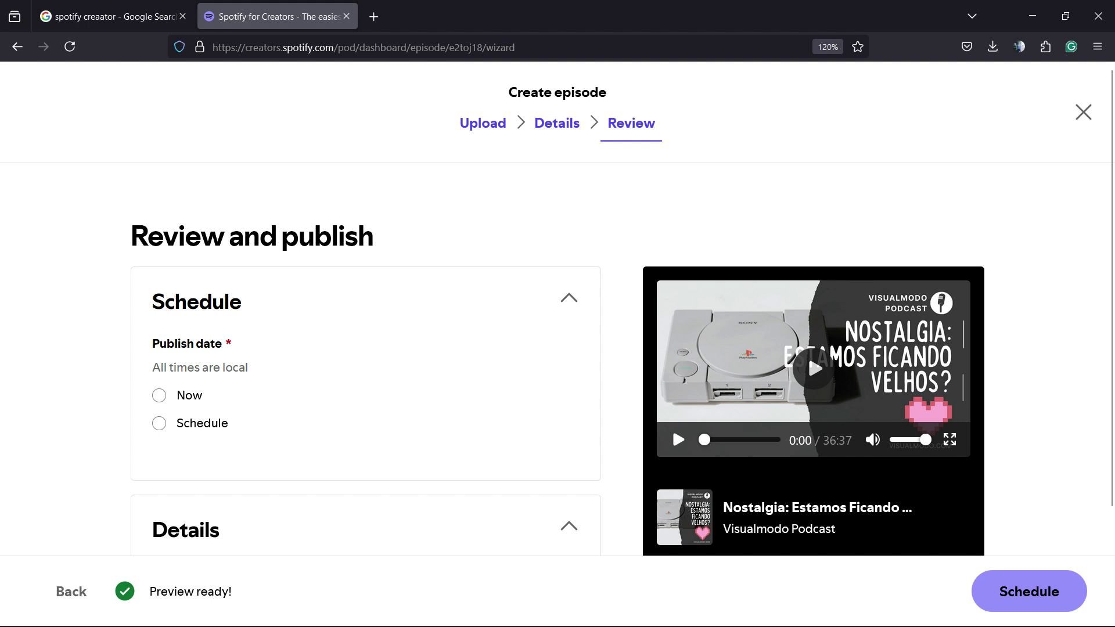
Set the publish date to Now after trying the Schedule option, and check the episode details summary
{"action": "left_click", "coordinate": [159, 395]}
{"action": "left_click", "coordinate": [159, 423]}
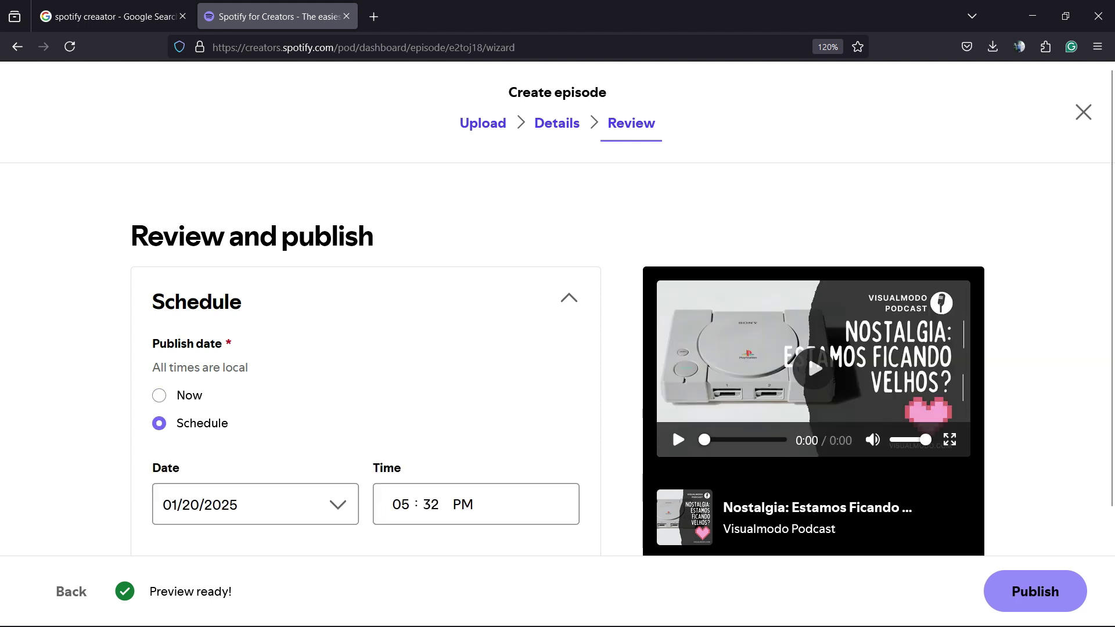
{"action": "left_click", "coordinate": [159, 395]}
{"action": "scroll", "coordinate": [160, 396], "scroll_direction": "down", "scroll_amount": 8}
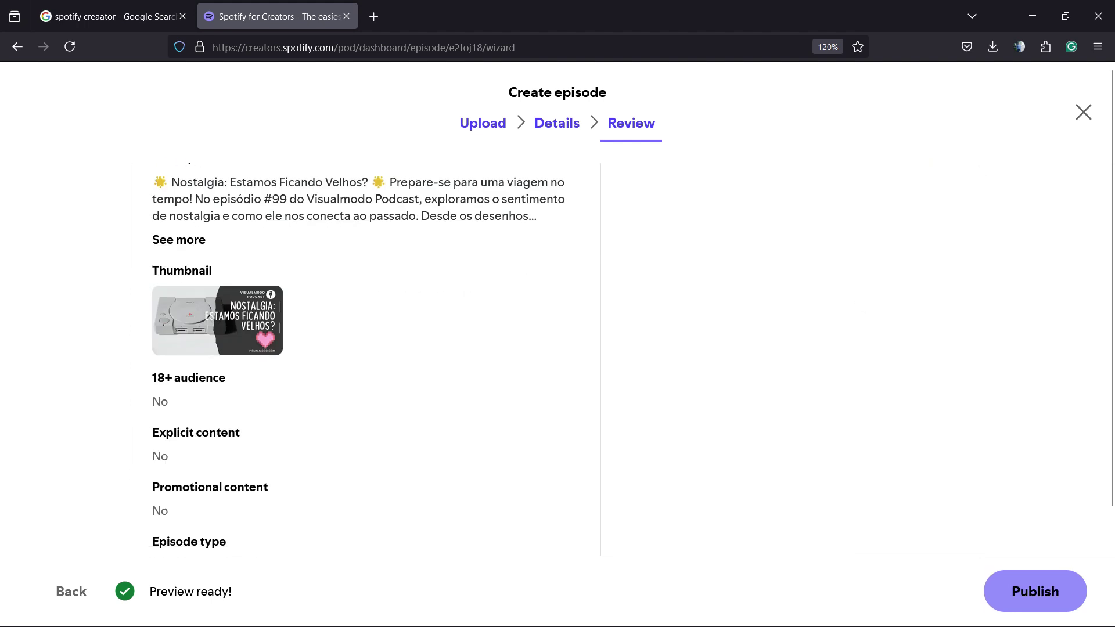
{"action": "scroll", "coordinate": [365, 360], "scroll_direction": "down", "scroll_amount": 7}
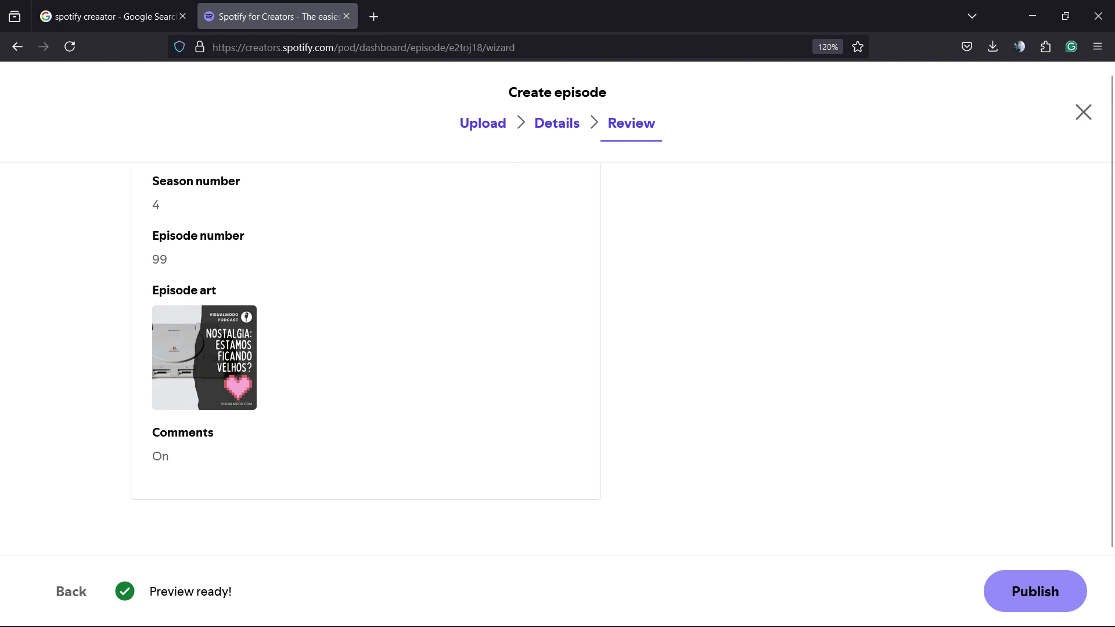
{"action": "scroll", "coordinate": [557, 360], "scroll_direction": "up", "scroll_amount": 15}
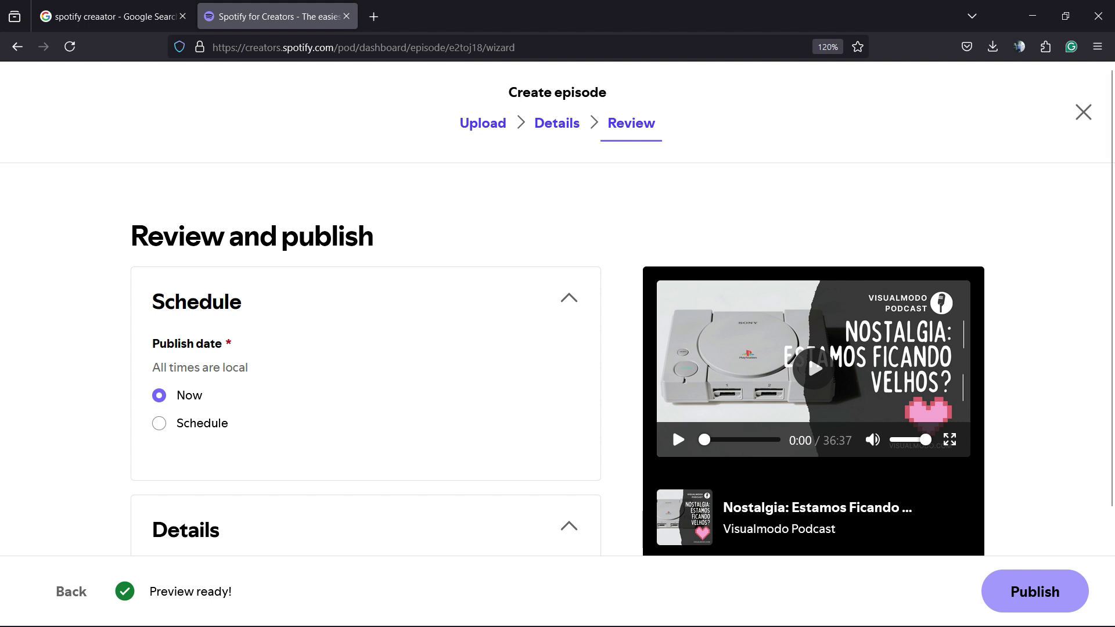
Publish the reviewed episode and dismiss the sharing options to return to the episodes list
{"action": "left_click", "coordinate": [1035, 591]}
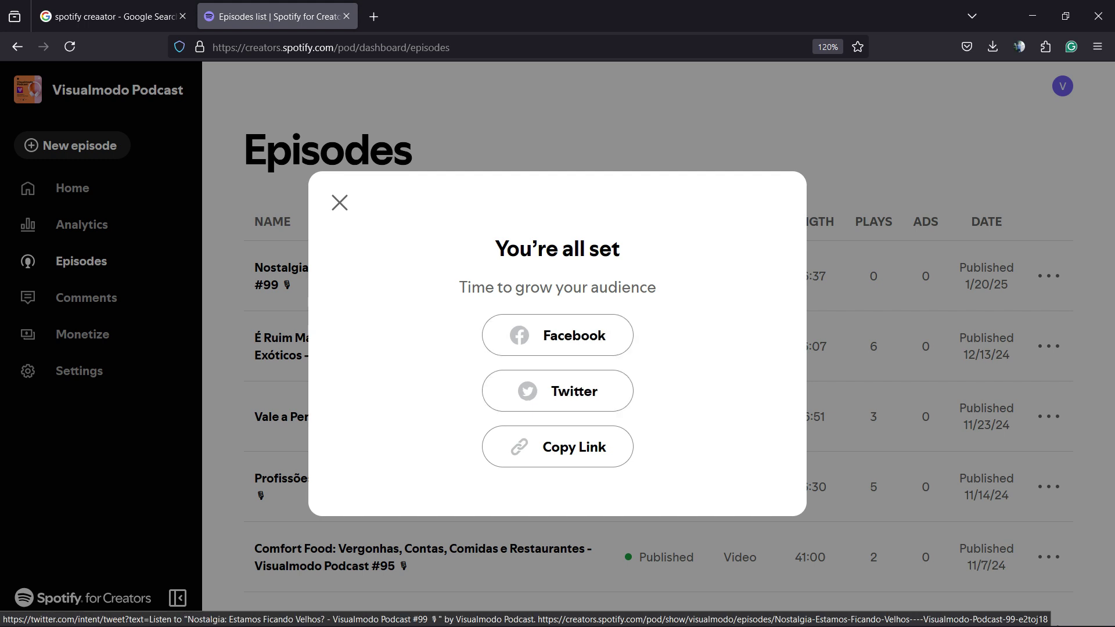
{"action": "left_click", "coordinate": [339, 203]}
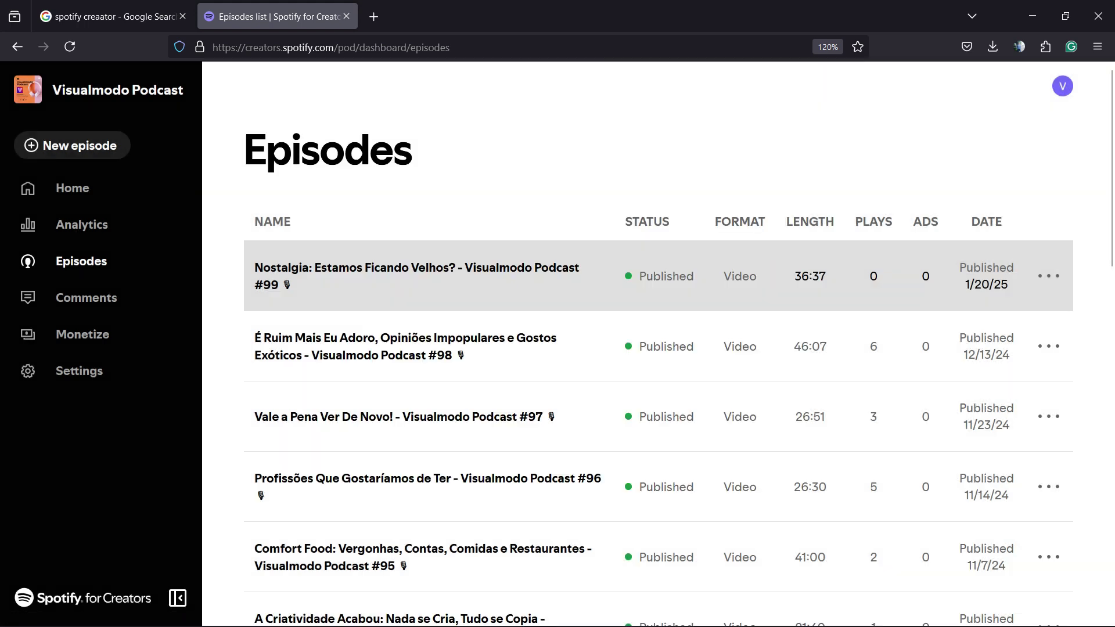
Open the newly published "Nostalgia: Estamos Ficando Velhos? - Visualmodo Podcast #99" episode and examine its analytics overview
{"action": "left_click", "coordinate": [418, 278]}
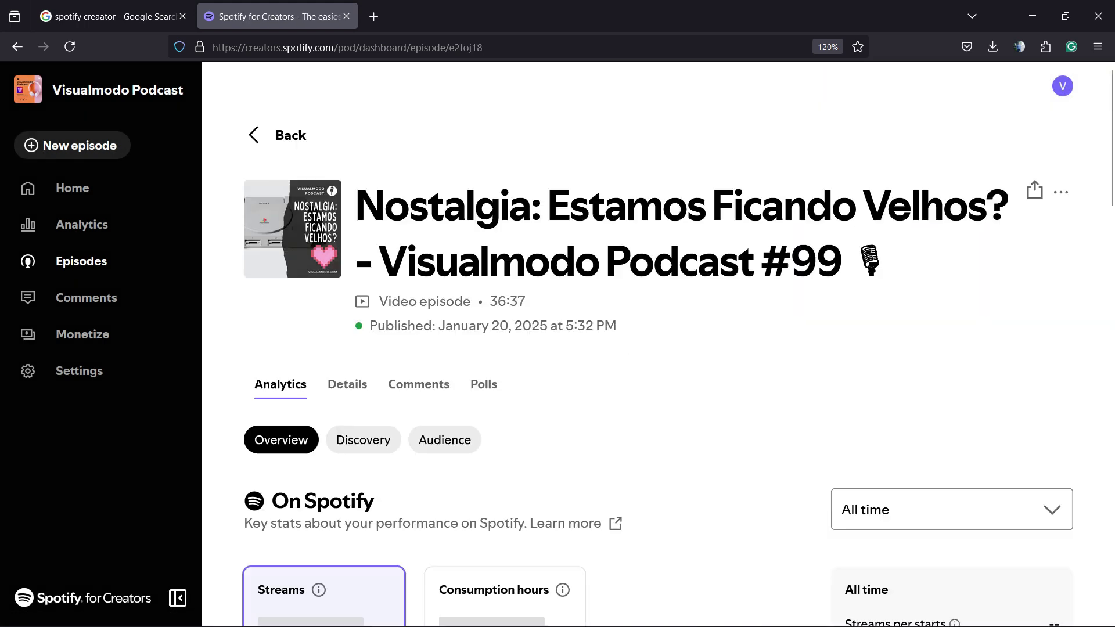
{"action": "scroll", "coordinate": [442, 360], "scroll_direction": "down", "scroll_amount": 6}
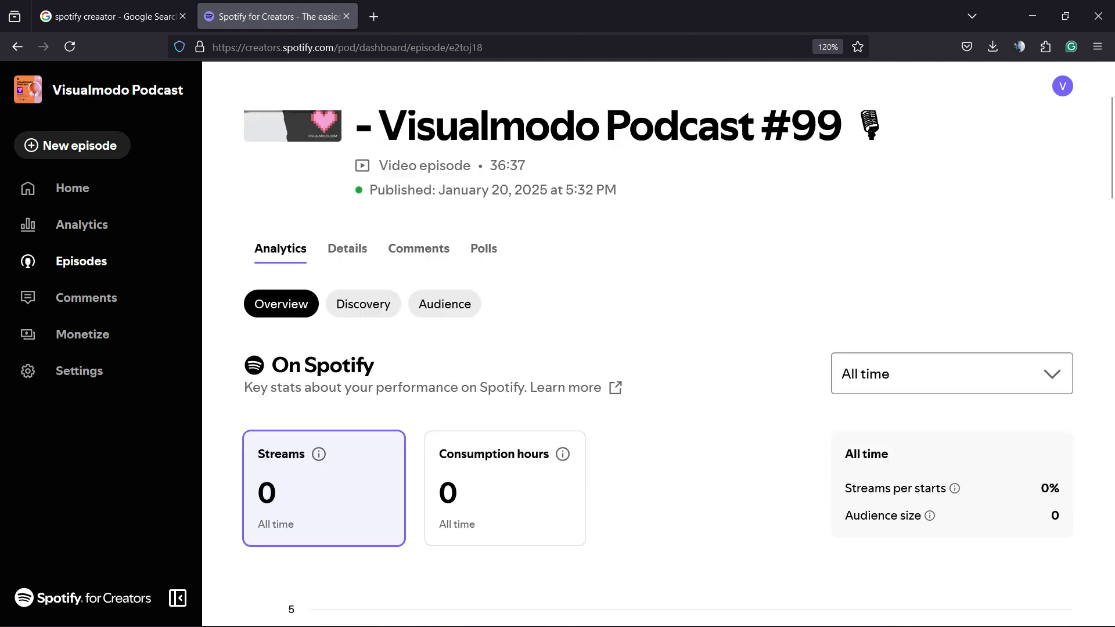
{"action": "scroll", "coordinate": [566, 250], "scroll_direction": "up", "scroll_amount": 5}
{"action": "scroll", "coordinate": [348, 383], "scroll_direction": "up", "scroll_amount": 1}
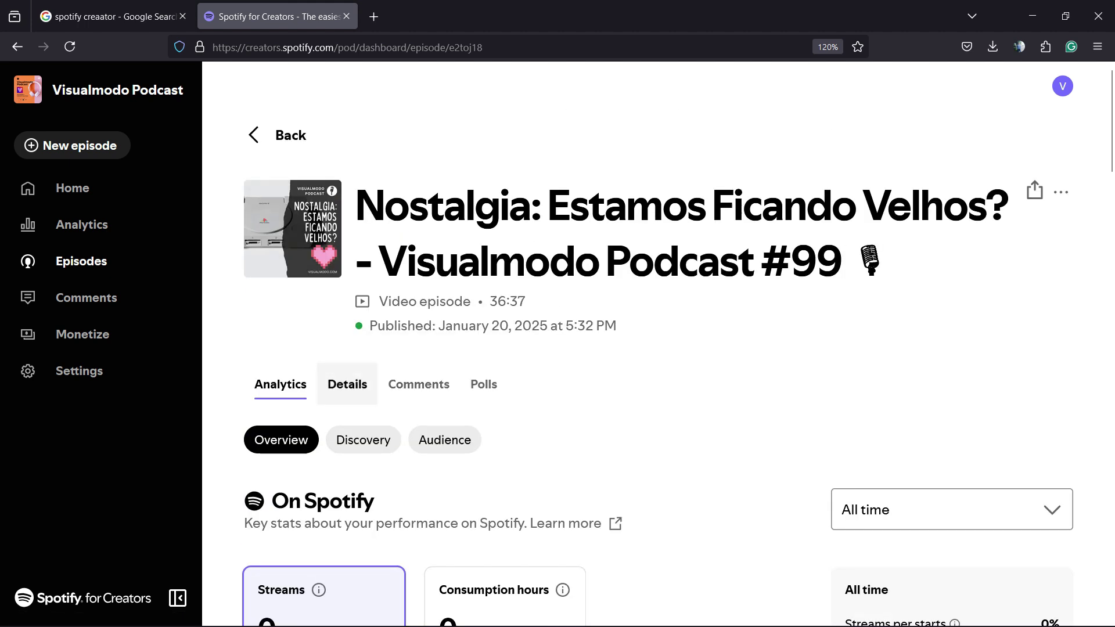
Review the published episode's details, including its title, description and thumbnails
{"action": "left_click", "coordinate": [347, 383]}
{"action": "scroll", "coordinate": [481, 441], "scroll_direction": "down", "scroll_amount": 5}
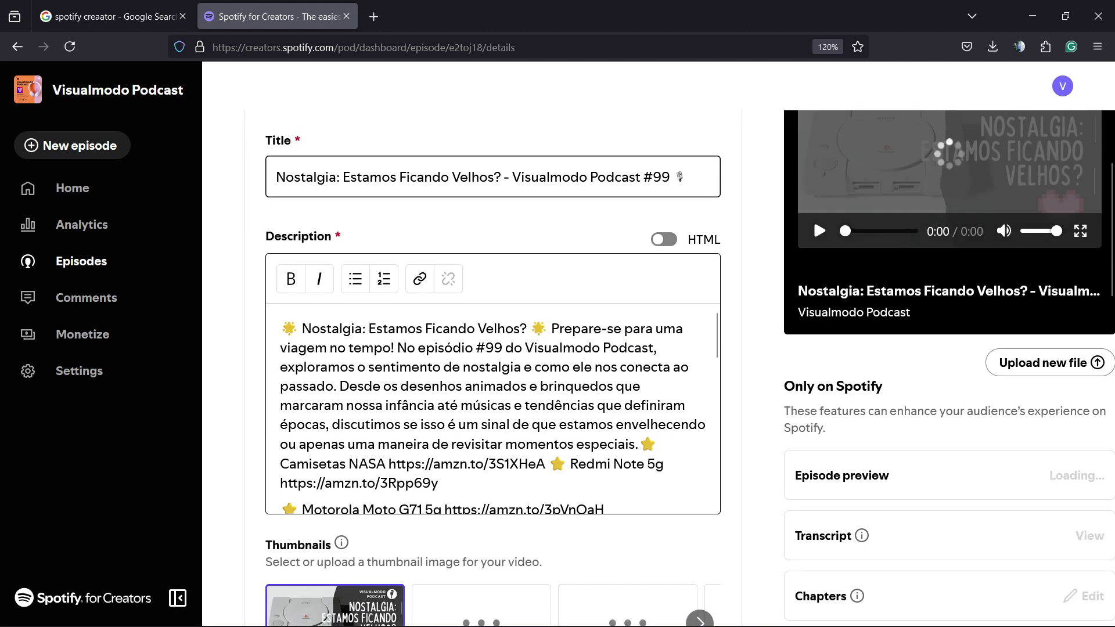
{"action": "scroll", "coordinate": [481, 440], "scroll_direction": "up", "scroll_amount": 2}
{"action": "scroll", "coordinate": [419, 384], "scroll_direction": "up", "scroll_amount": 3}
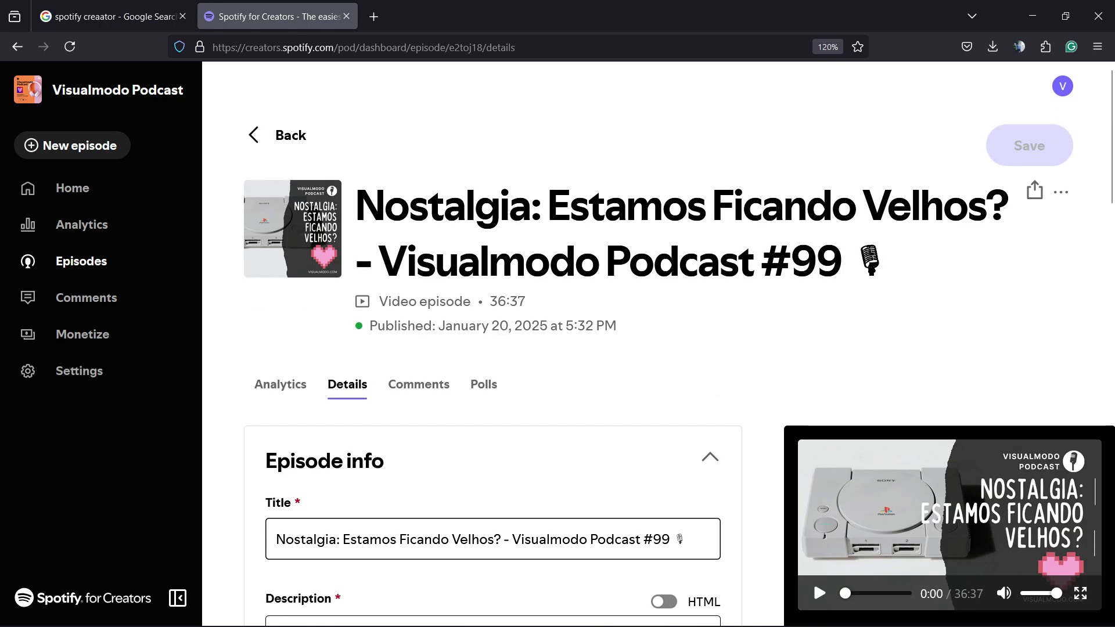
Look at the episode's comments and polls sections, and return to its details to recheck the episode info
{"action": "left_click", "coordinate": [419, 384]}
{"action": "left_click", "coordinate": [484, 384]}
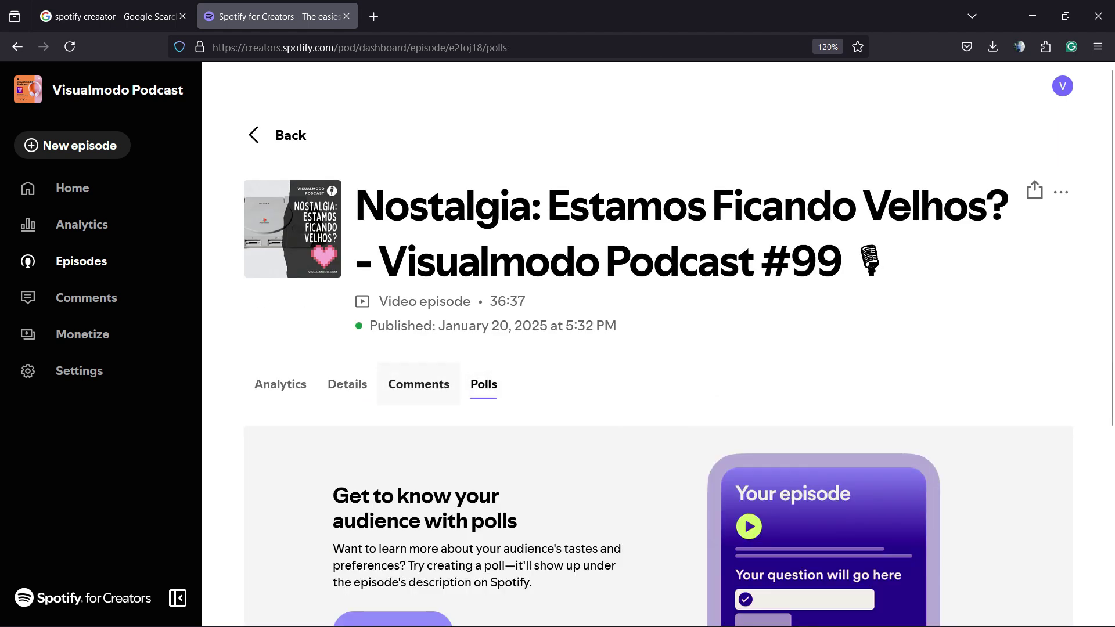
{"action": "left_click", "coordinate": [348, 383]}
{"action": "scroll", "coordinate": [483, 383], "scroll_direction": "down", "scroll_amount": 6}
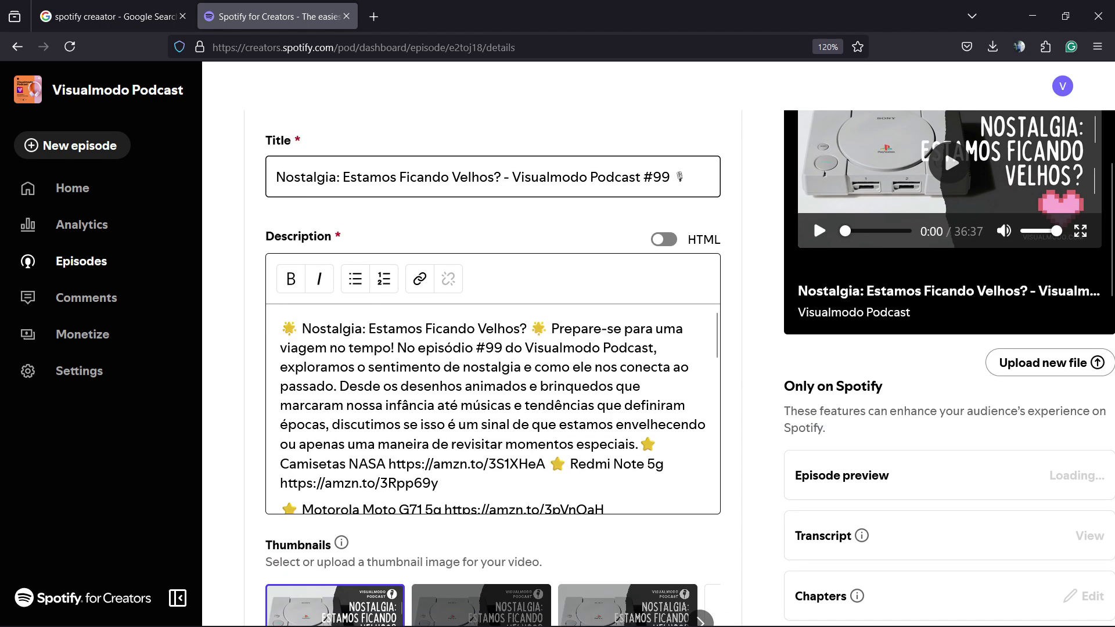
{"action": "scroll", "coordinate": [484, 384], "scroll_direction": "up", "scroll_amount": 6}
{"action": "scroll", "coordinate": [484, 383], "scroll_direction": "down", "scroll_amount": 6}
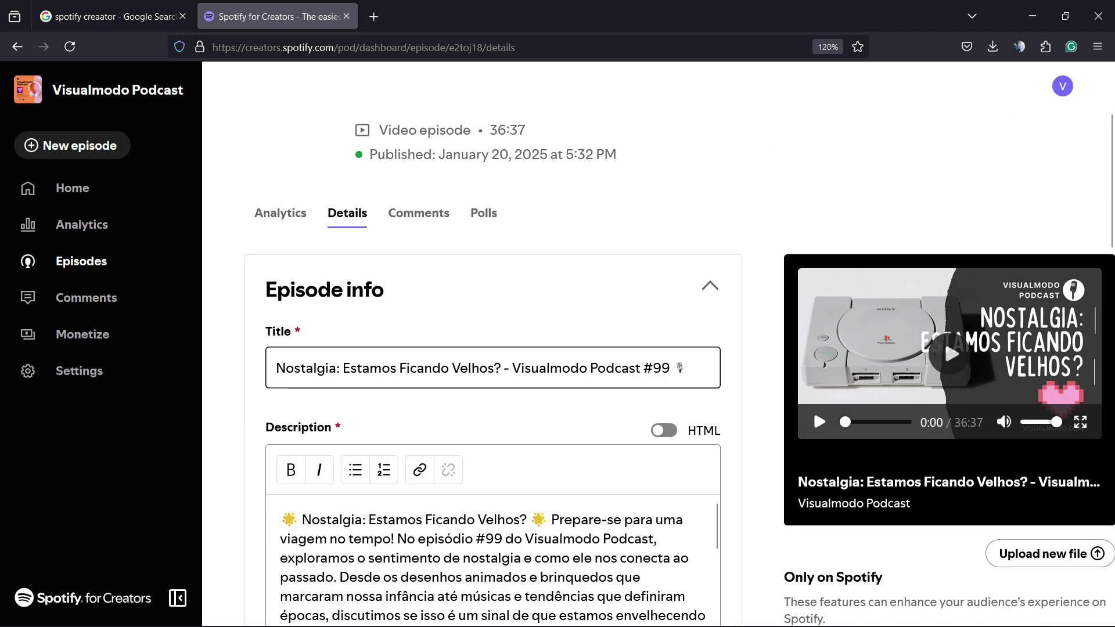
{"action": "scroll", "coordinate": [484, 384], "scroll_direction": "up", "scroll_amount": 3}
{"action": "scroll", "coordinate": [484, 384], "scroll_direction": "up", "scroll_amount": 3}
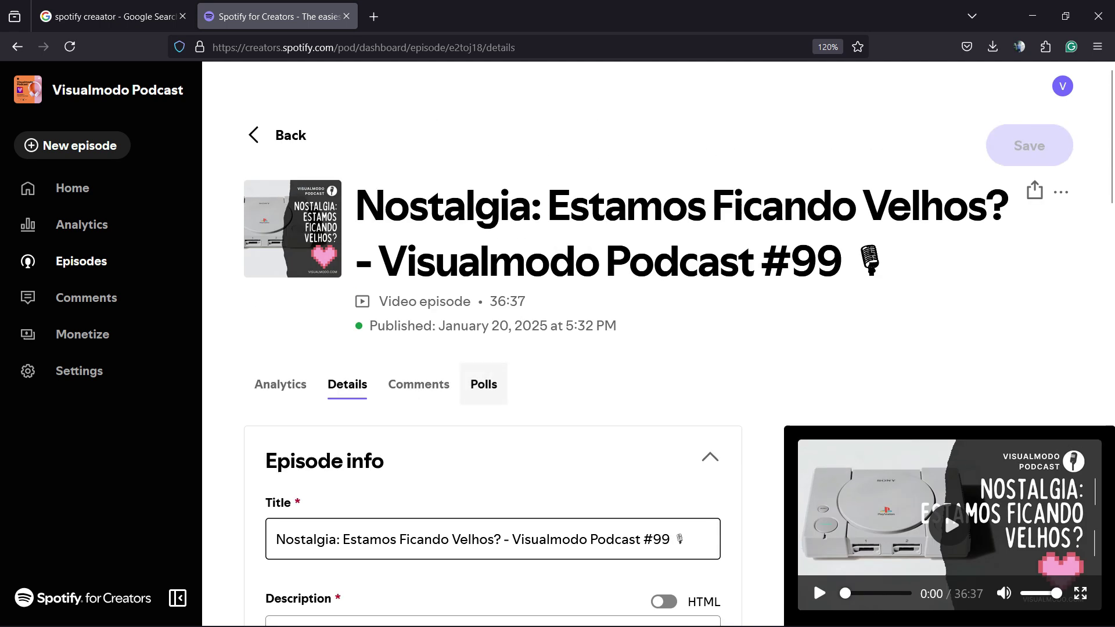